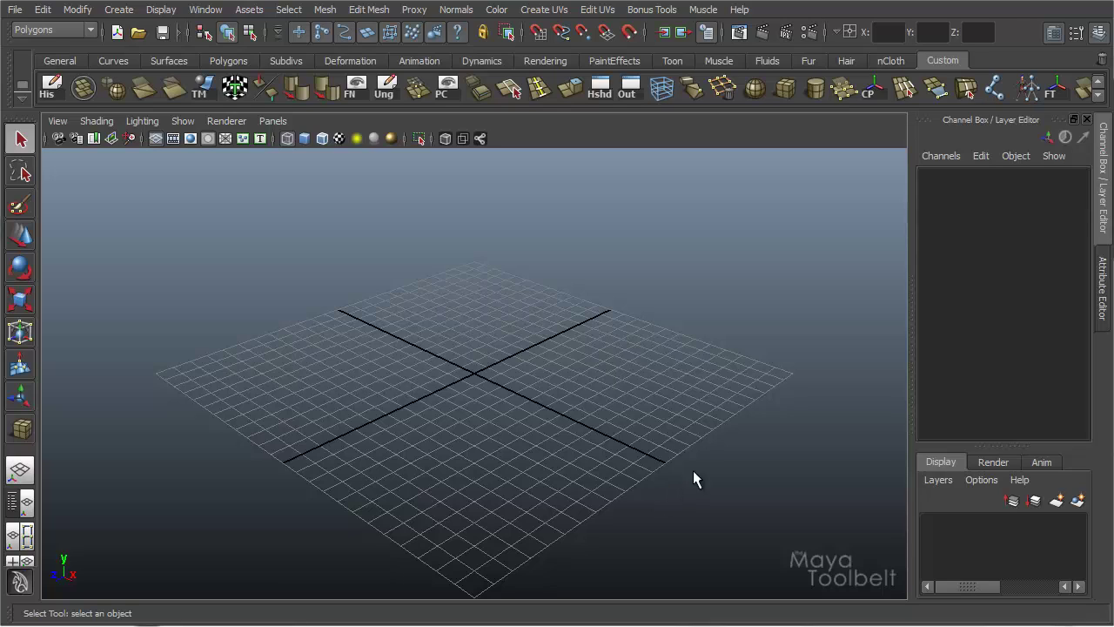
Create a polygon cube on the grid and display it smooth-shaded
left_click_drag(505, 343, 627, 383, "alt")
left_click(376, 13)
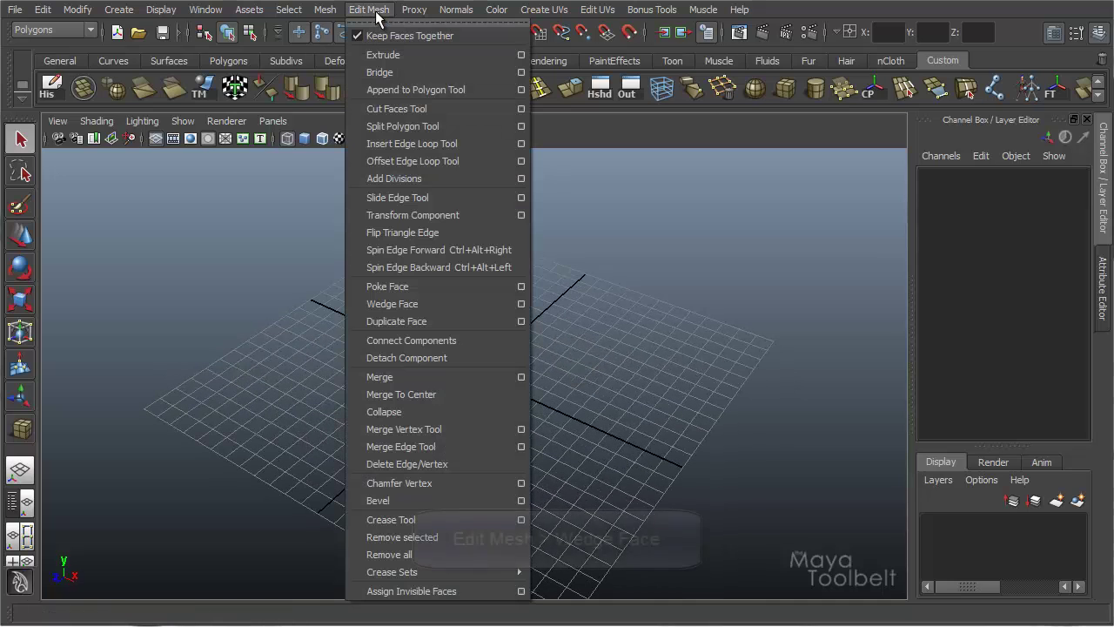
left_click(423, 304)
left_click(120, 9)
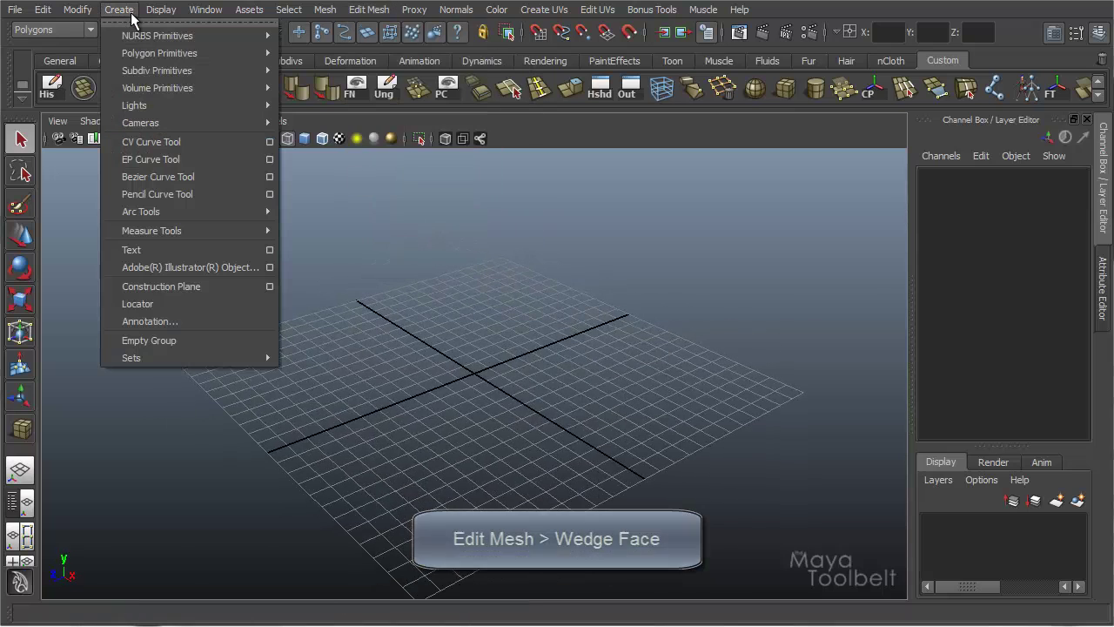
mouse_move(161, 55)
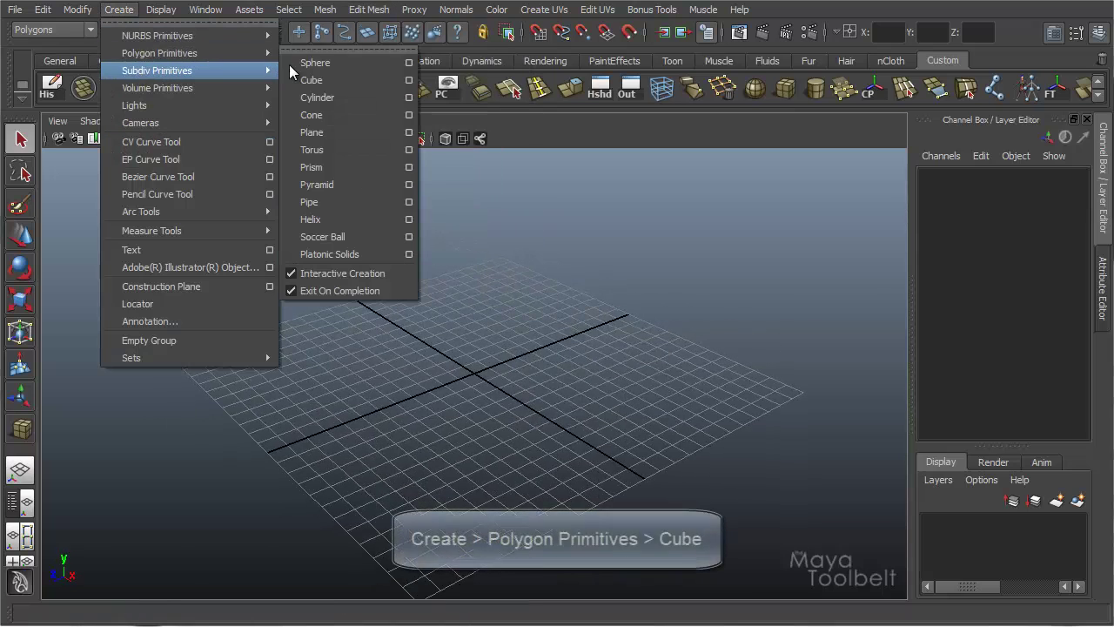
left_click(334, 81)
mouse_move(473, 383)
left_mouse_down()
mouse_move(510, 415)
mouse_move(516, 347)
mouse_move(554, 365)
mouse_move(579, 281)
mouse_move(534, 309)
mouse_move(653, 328)
mouse_move(627, 333)
mouse_move(644, 321)
mouse_move(644, 331)
left_mouse_up()
key("5")
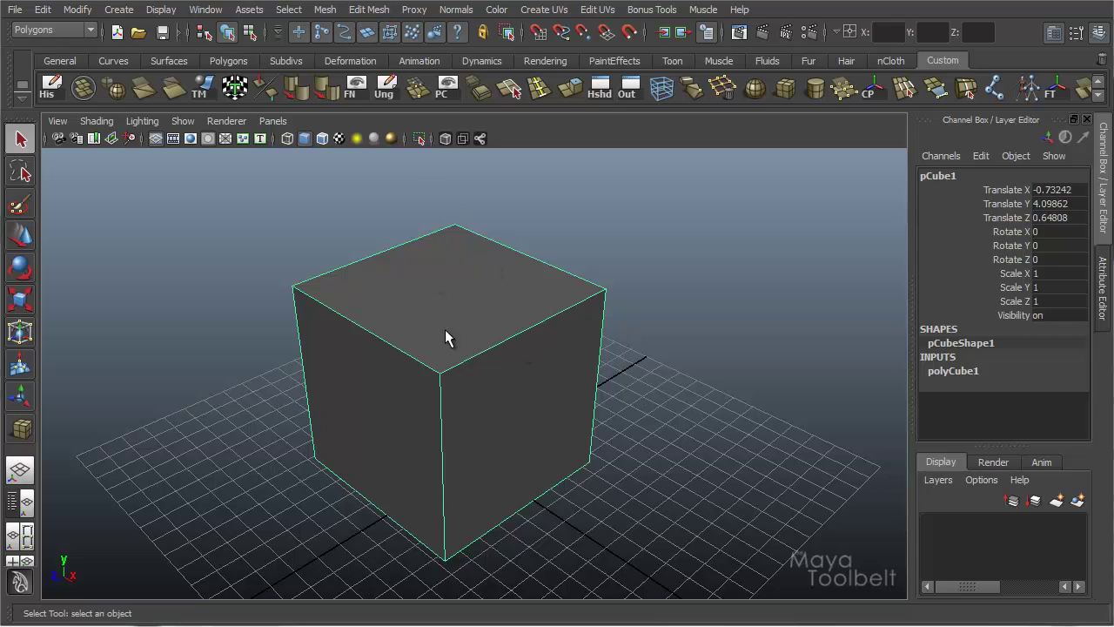
left_click(369, 11)
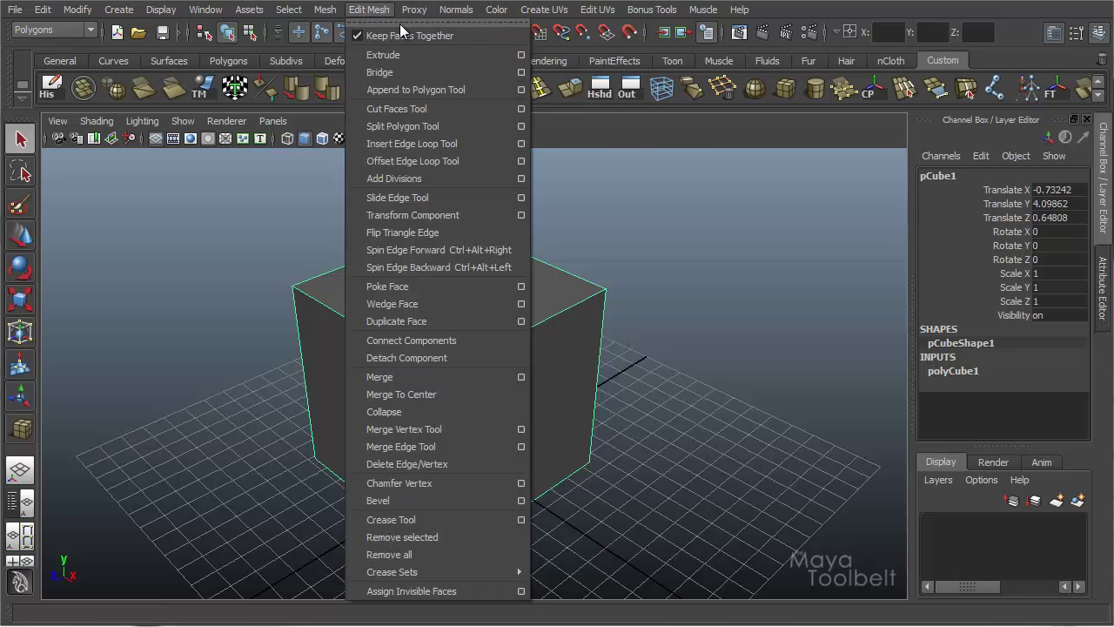
left_click(478, 23)
left_click_drag(453, 6, 827, 10)
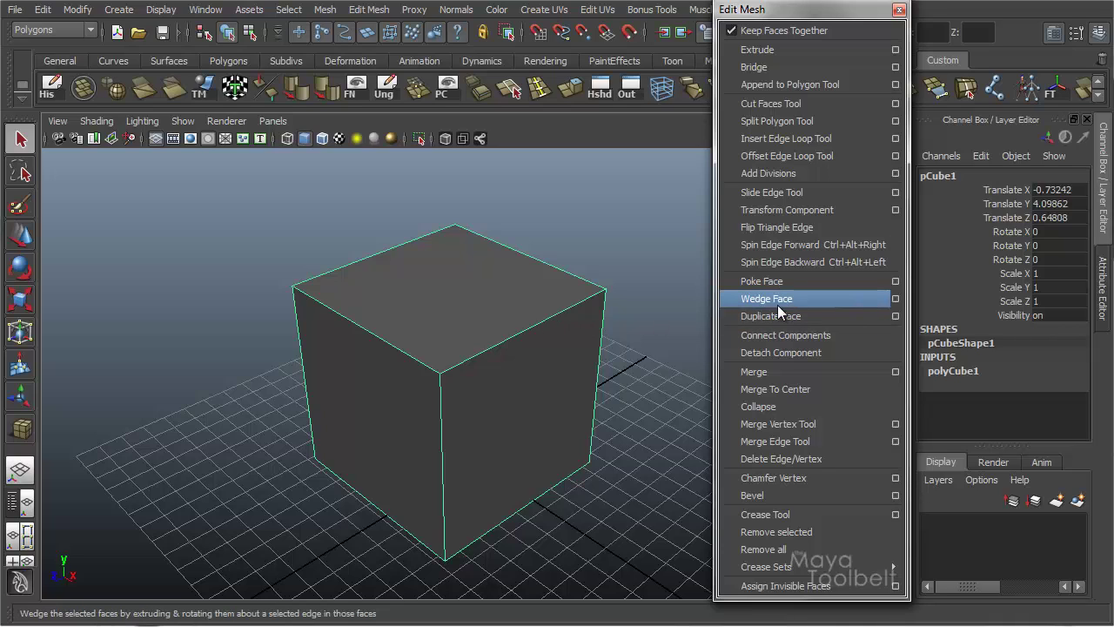
left_click(899, 9)
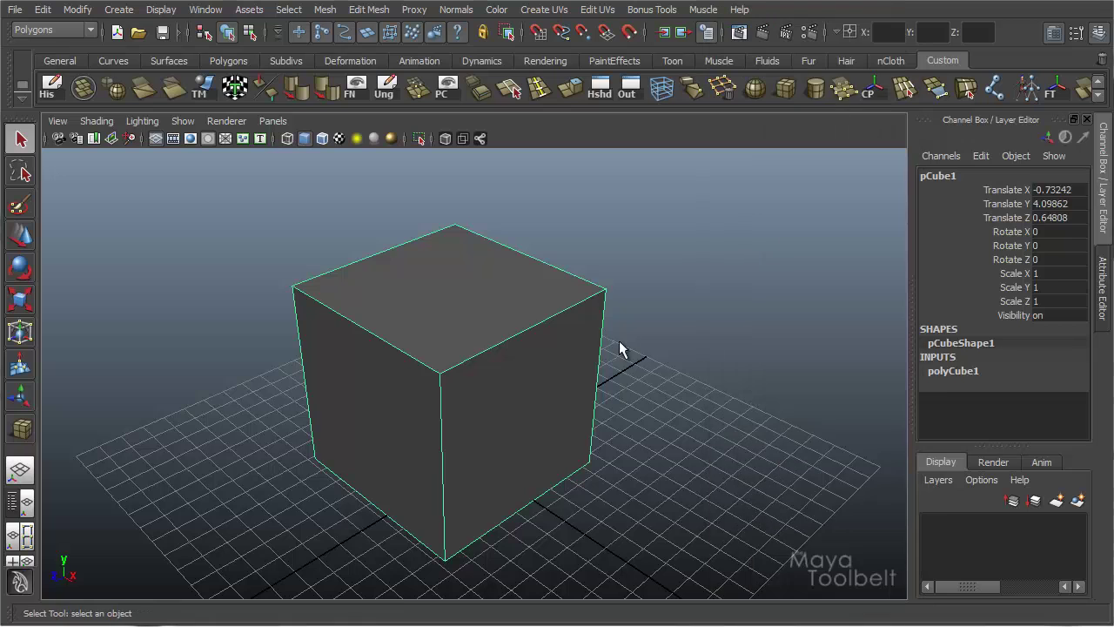
left_click_drag(619, 342, 480, 328, "alt")
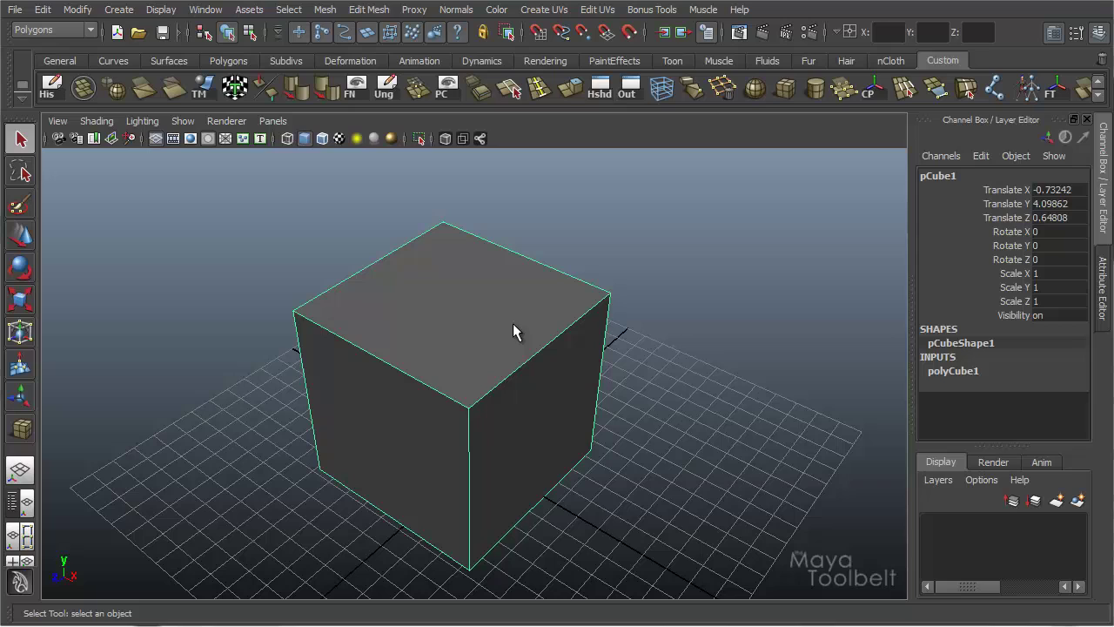
Select the cube's top face in Face mode, then switch to Edge selection
right_click_drag(462, 301, 467, 344)
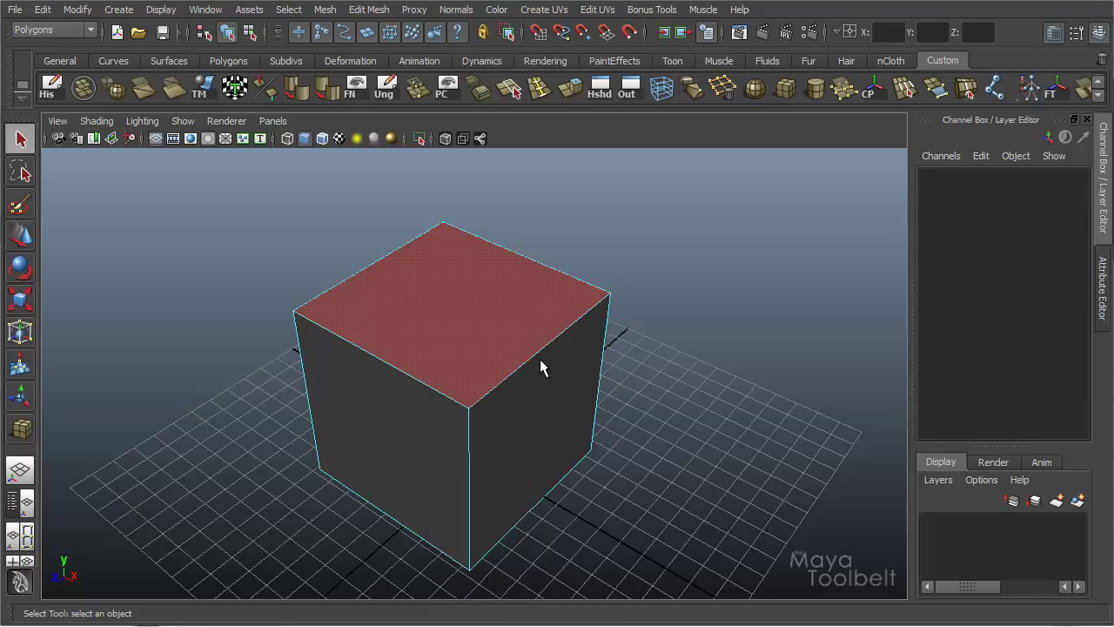
left_click(463, 301)
left_click_drag(733, 453, 625, 441, "alt")
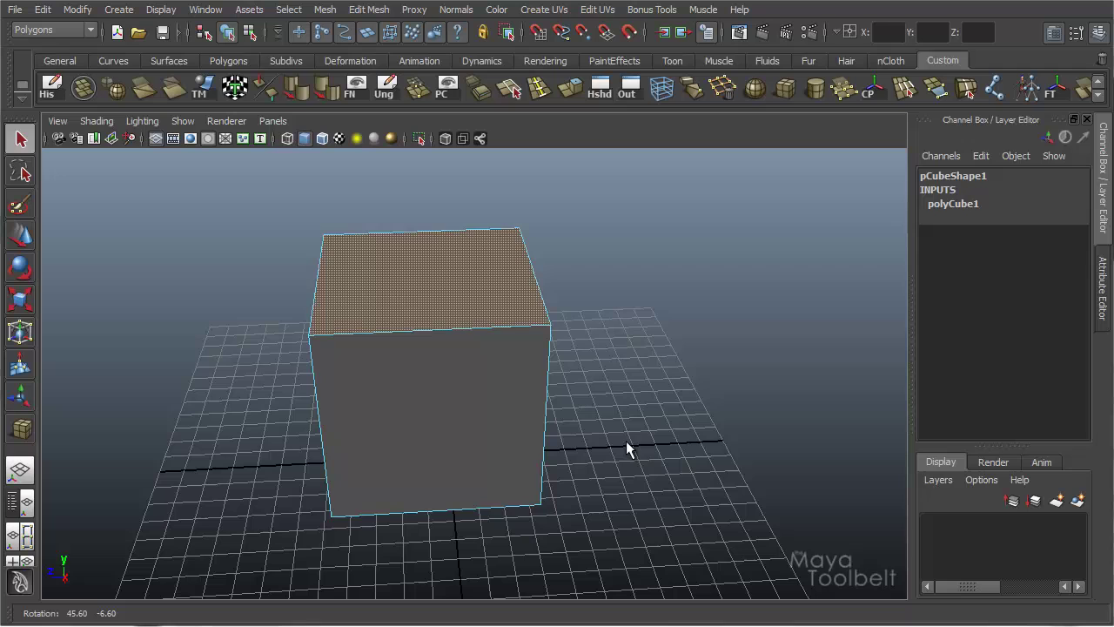
left_click_drag(625, 369, 701, 420, "alt")
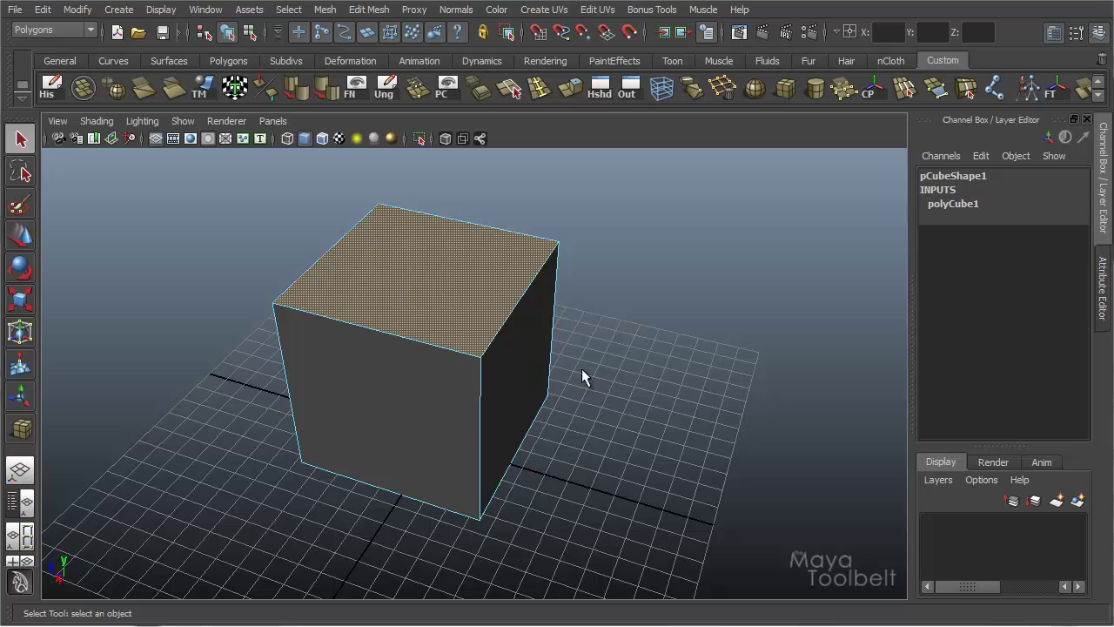
right_click_drag(409, 274, 412, 235)
Reselect the cube's top face in Face mode, then switch back to Edge mode
left_click(509, 233)
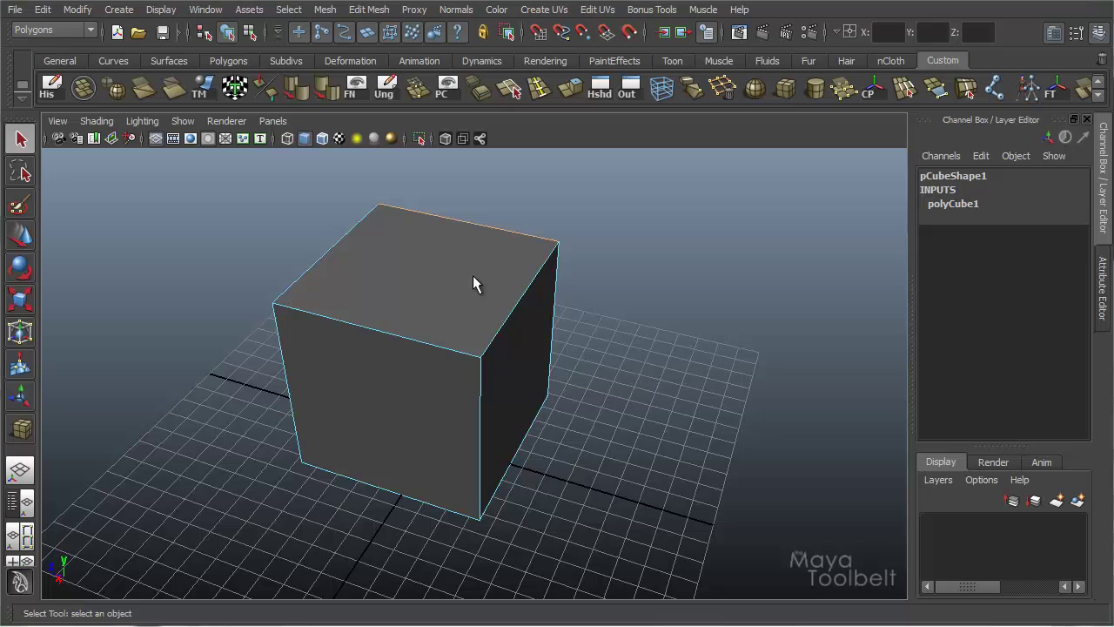
right_click_drag(440, 281, 443, 319)
left_click(517, 290)
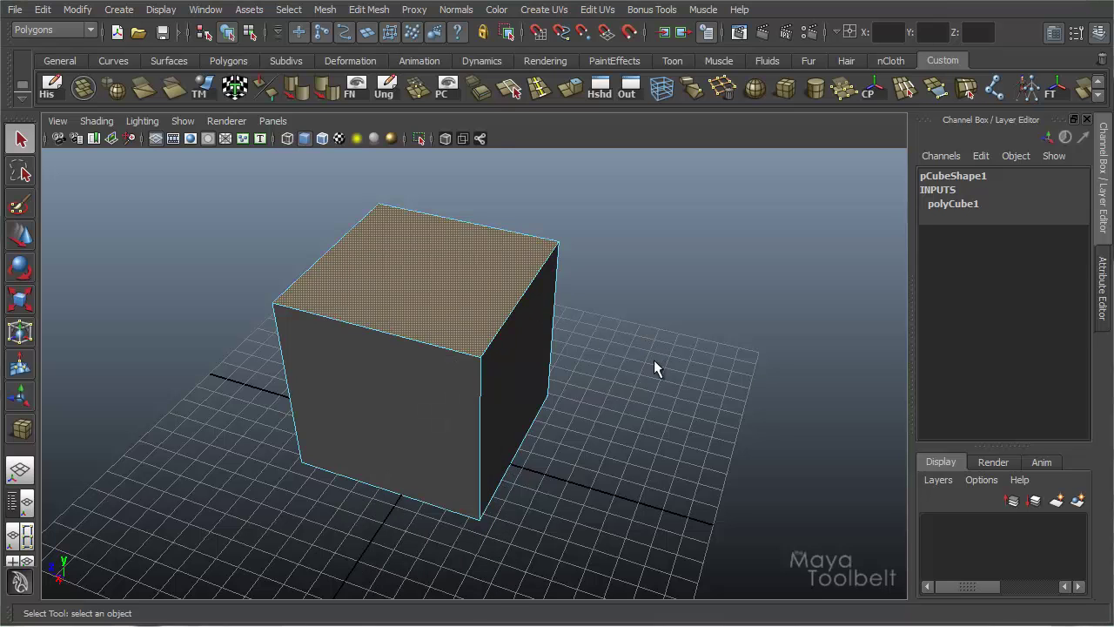
left_click_drag(653, 368, 460, 292, "alt")
right_click_drag(447, 281, 445, 240)
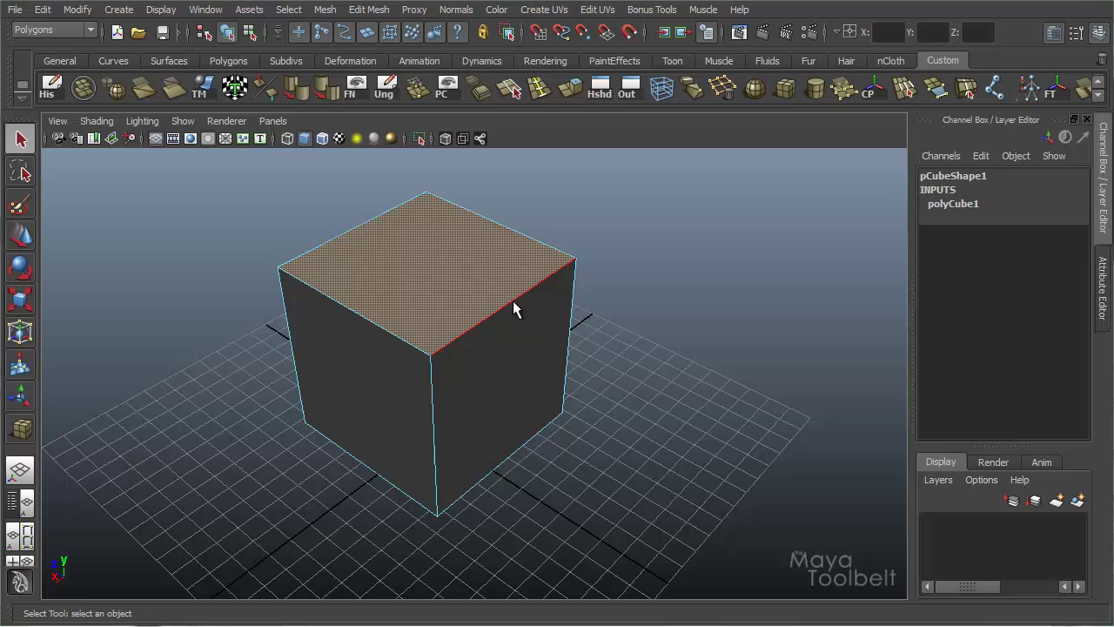
Add the front-right top edge to the top-face selection as the wedge hinge
left_click_drag(606, 421, 589, 370, "alt")
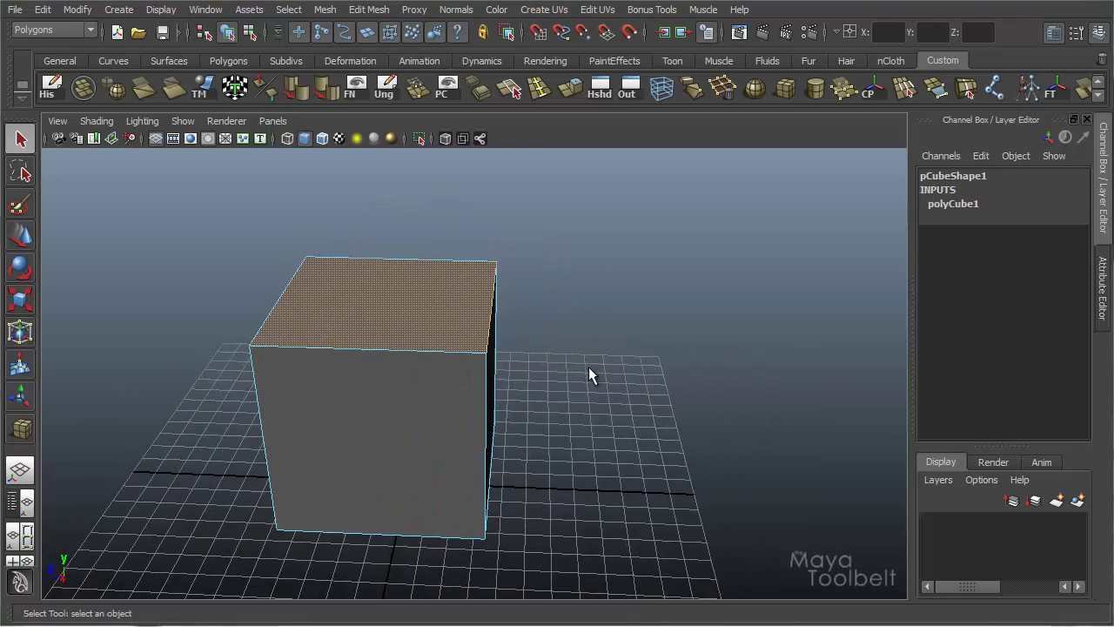
right_click_drag(589, 371, 713, 388, "alt")
left_click_drag(714, 388, 616, 379, "alt")
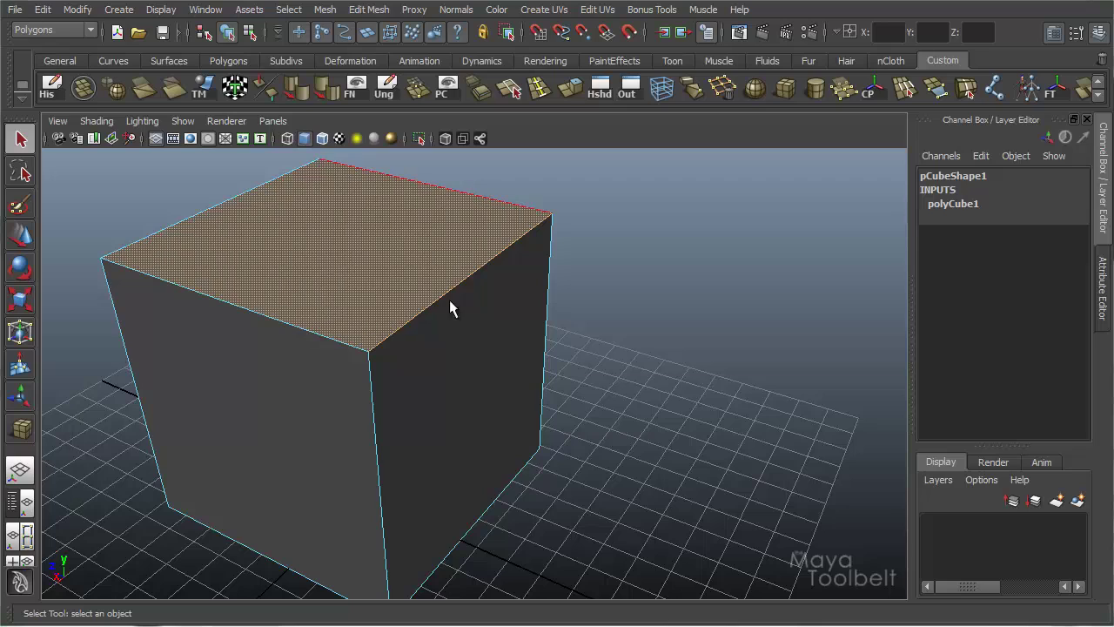
left_click(512, 244)
left_click_drag(597, 348, 674, 325, "alt")
mouse_move(674, 325)
right_mouse_down("alt")
mouse_move(686, 333)
mouse_move(659, 328)
right_mouse_up("alt")
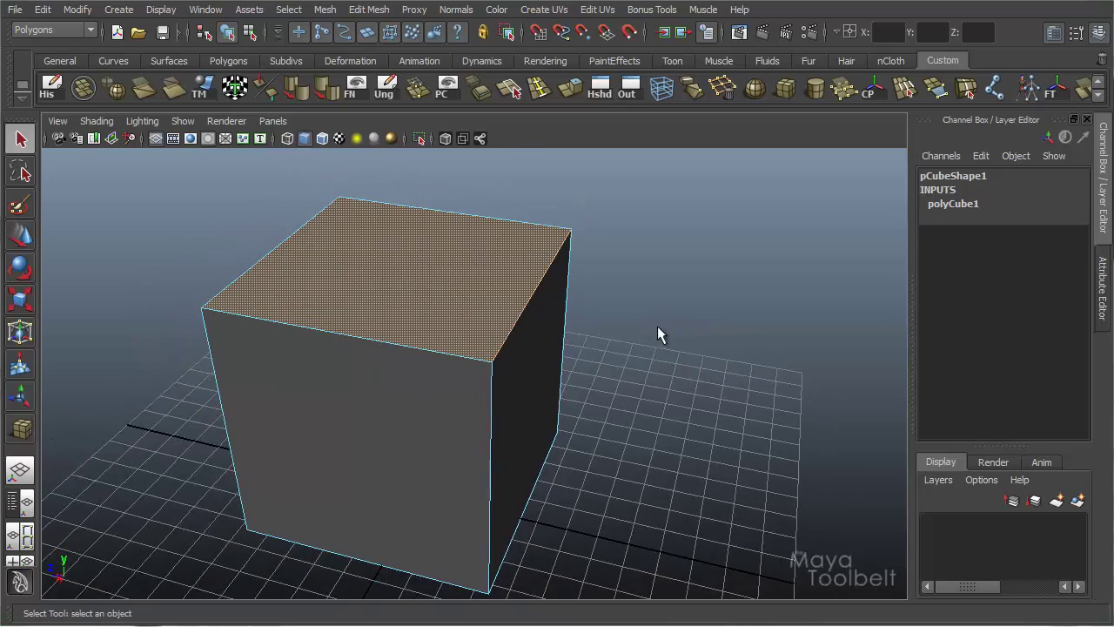
left_click_drag(658, 328, 679, 328, "alt")
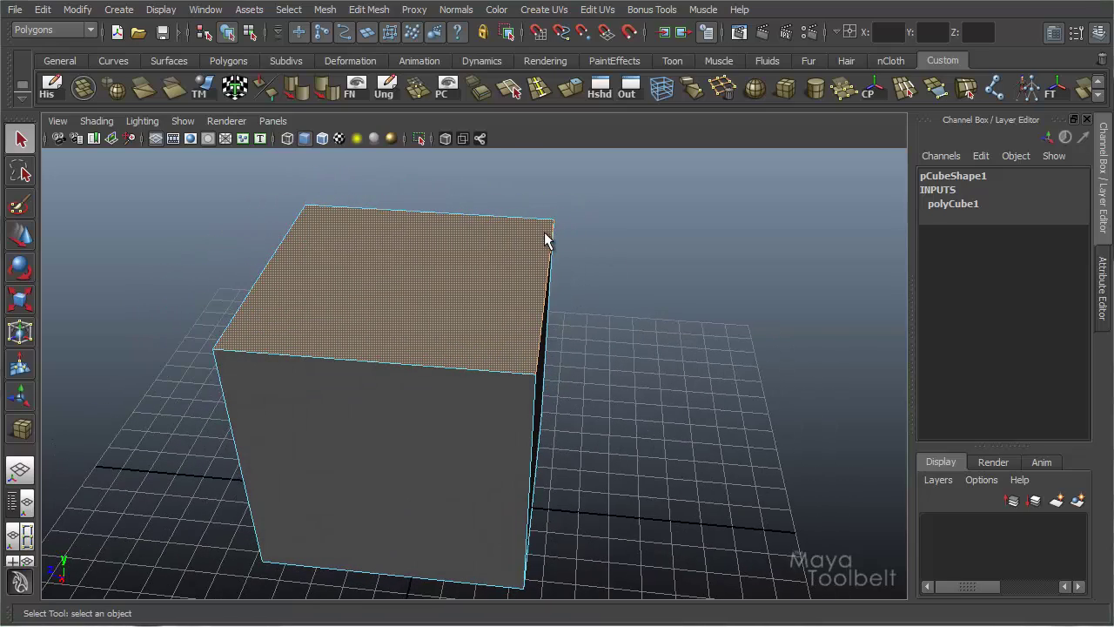
left_click_drag(549, 368, 490, 373, "alt")
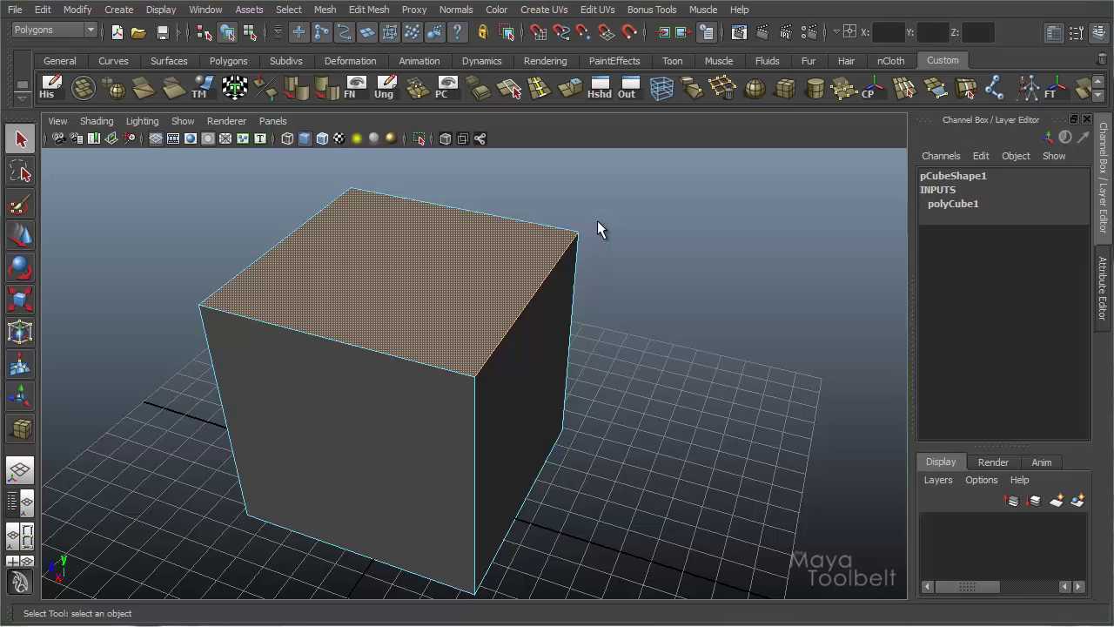
left_click_drag(659, 325, 691, 331, "alt")
right_click_drag(691, 331, 466, 276, "alt")
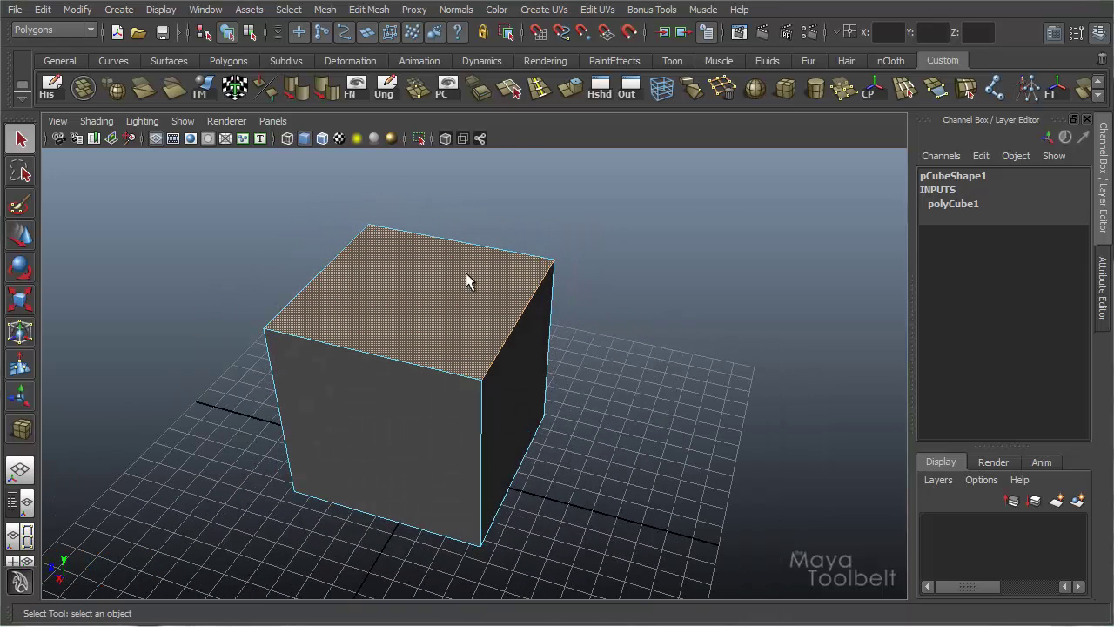
Apply Wedge Face to the top face around the selected edge, inspect it, then undo
left_click(363, 11)
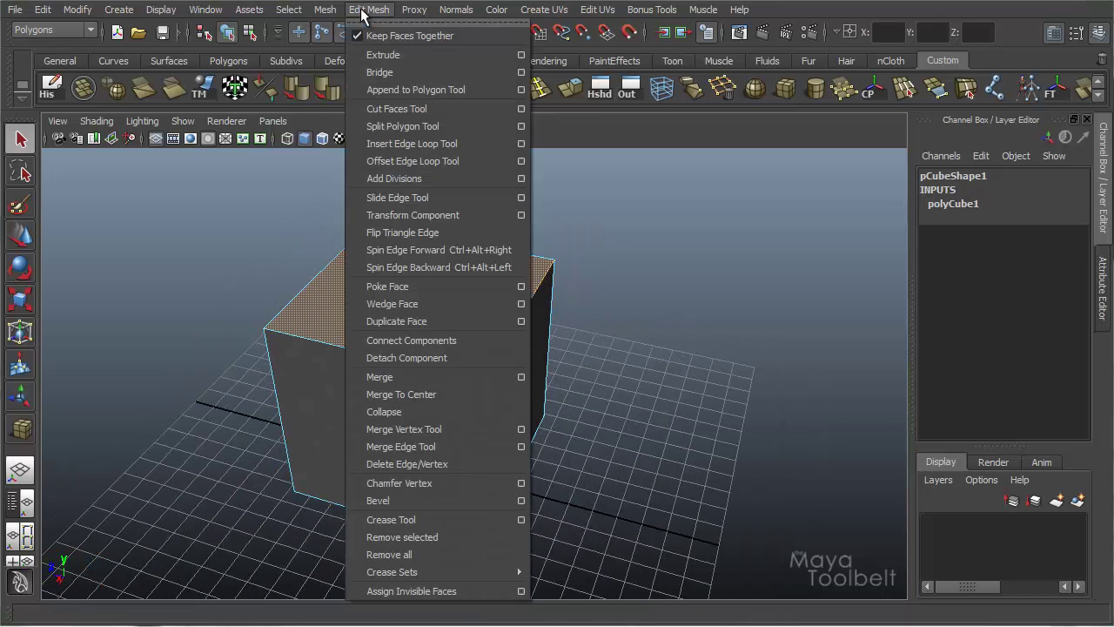
left_click(413, 304)
left_click_drag(410, 306, 522, 322, "alt")
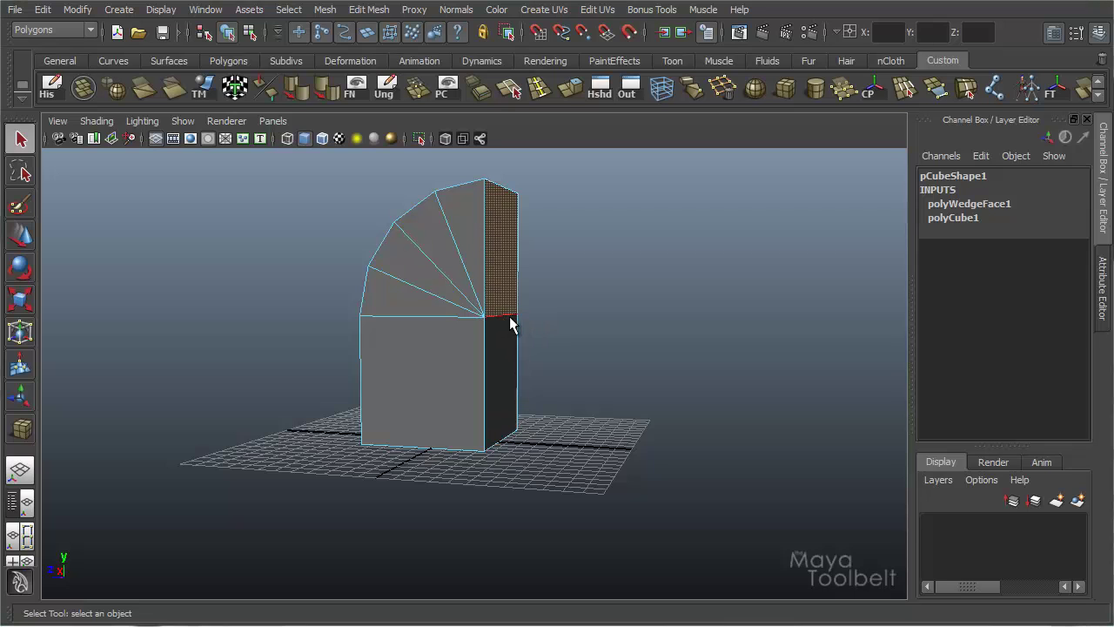
left_click_drag(564, 374, 571, 378, "alt")
key("ctrl+z")
key("ctrl+z")
key("ctrl+z")
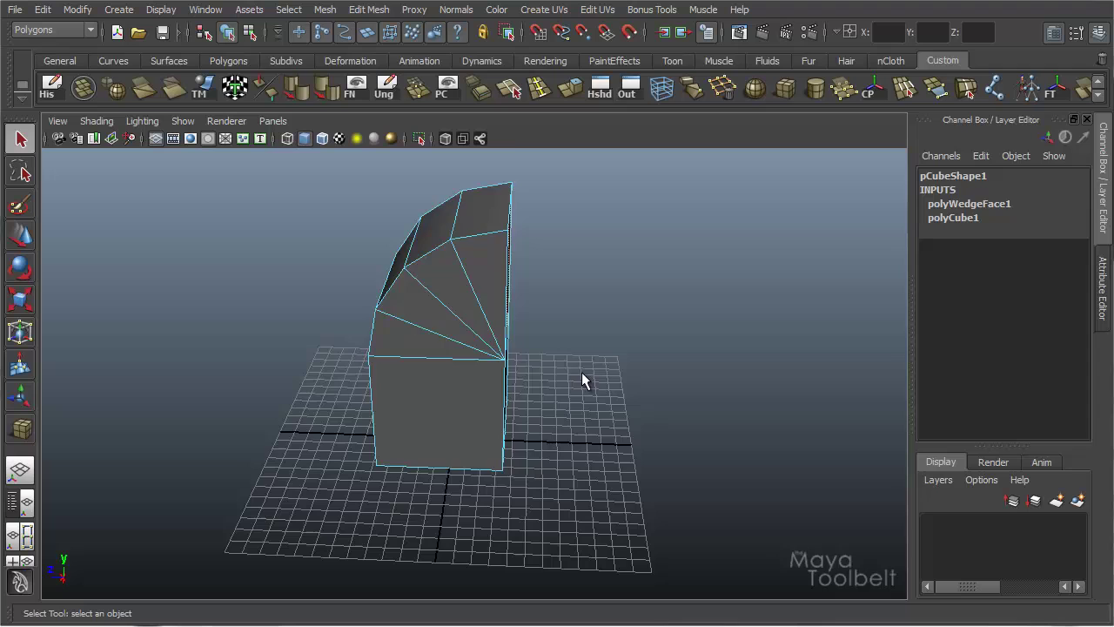
Reselect the cube's top face and apply Edit Mesh > Wedge Face, inspecting the bend
key("ctrl+z")
key("ctrl+z")
key("ctrl+z")
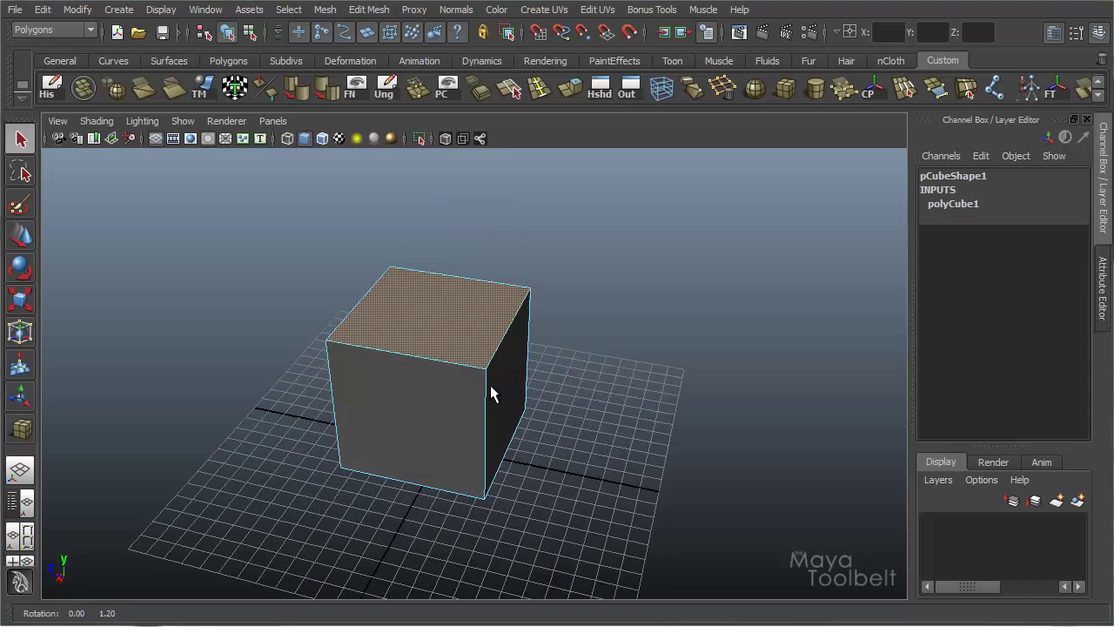
left_click(434, 342)
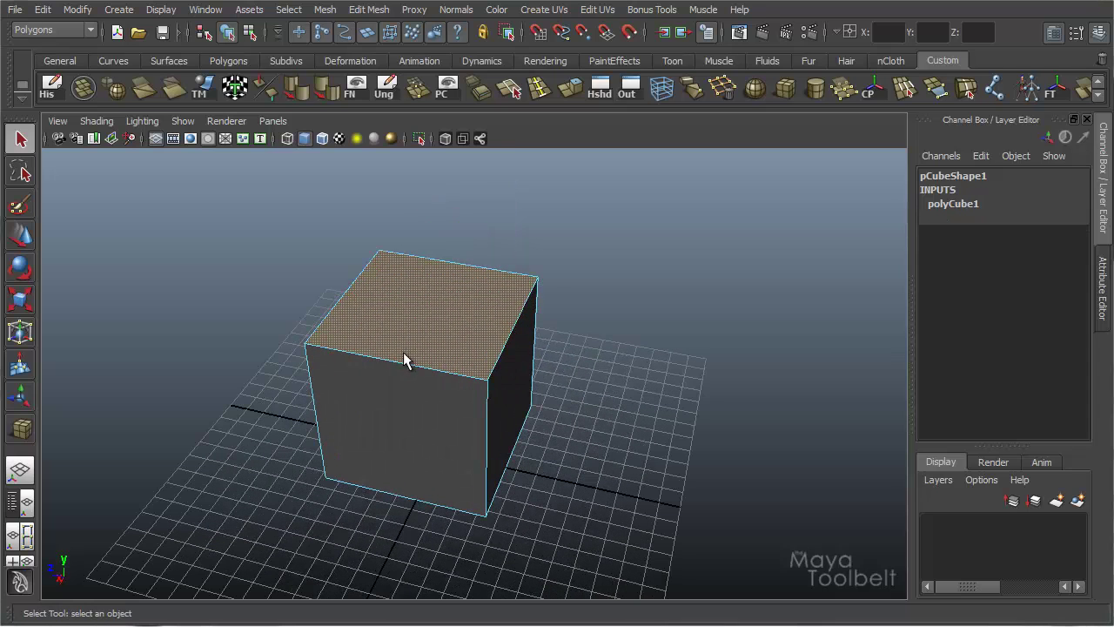
left_click(367, 10)
left_click(420, 304)
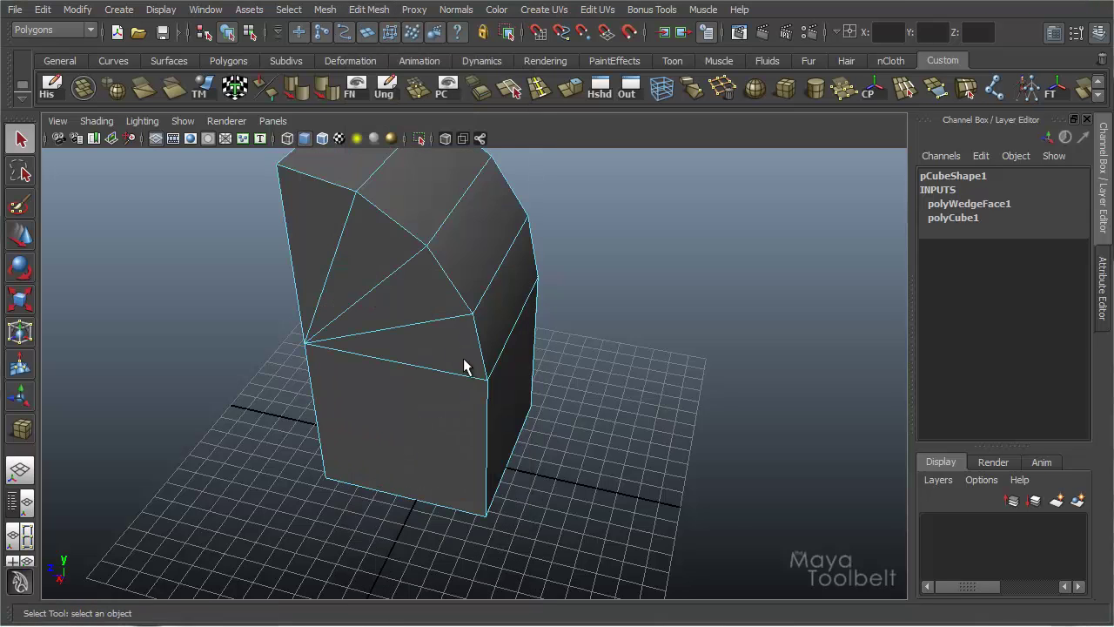
left_click_drag(465, 365, 539, 368, "alt")
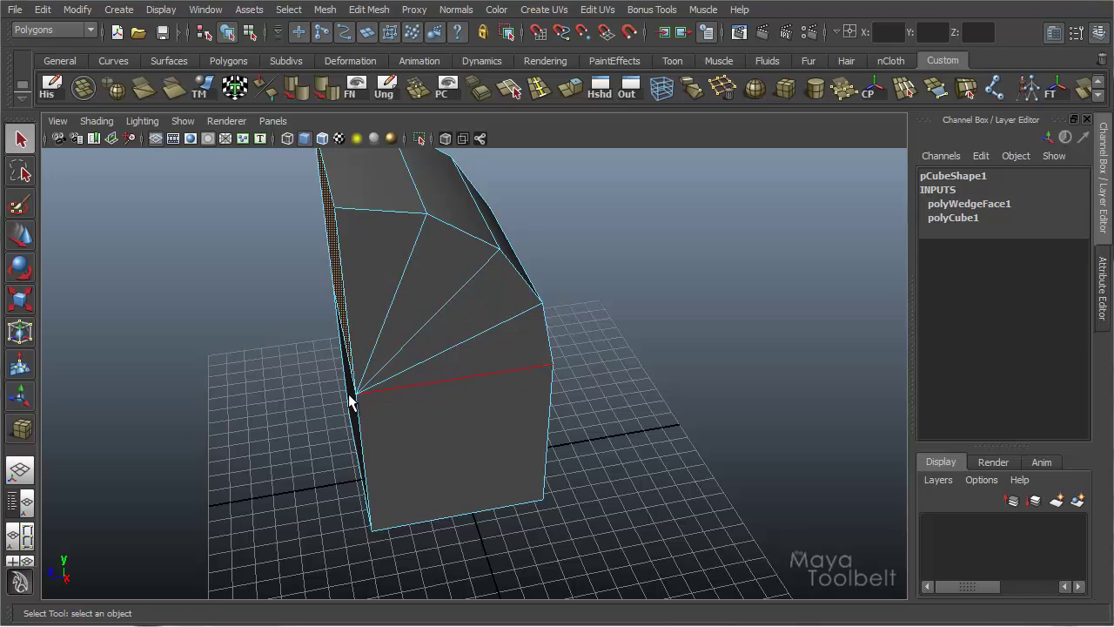
left_click_drag(430, 346, 467, 279, "alt")
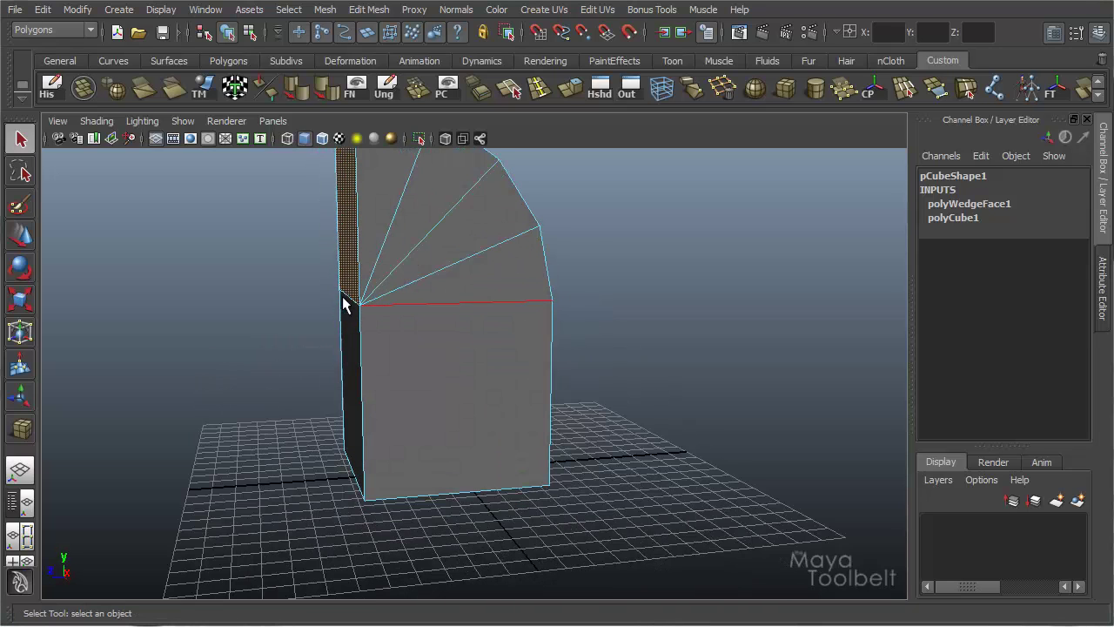
left_click_drag(496, 317, 609, 413, "alt")
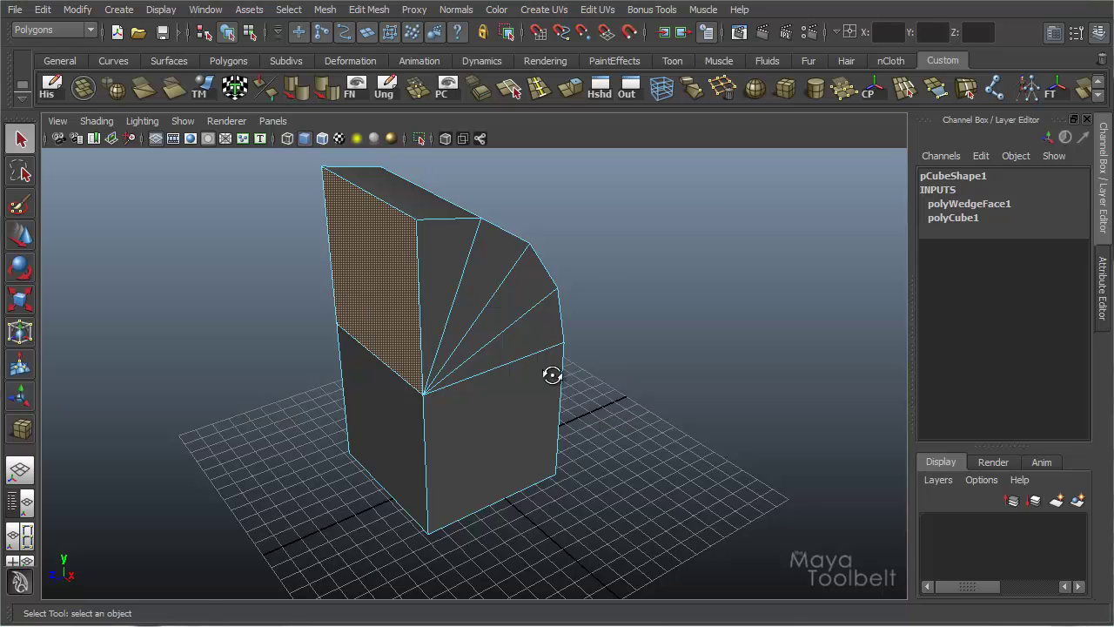
left_click_drag(550, 373, 471, 347, "alt")
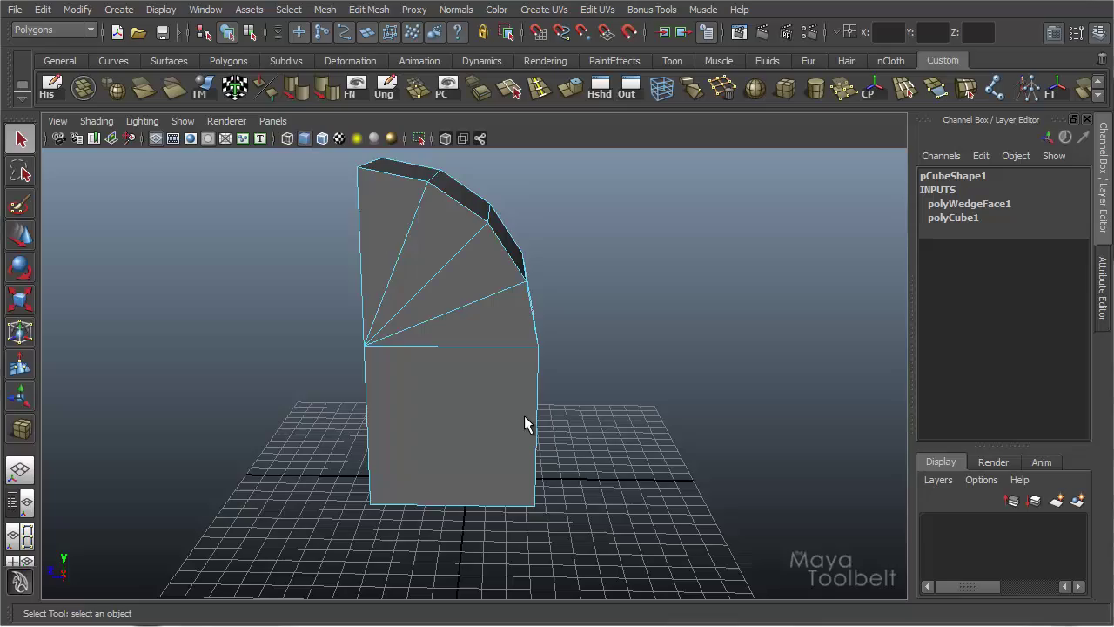
left_click_drag(525, 415, 564, 422, "alt")
left_click_drag(390, 324, 471, 371, "alt")
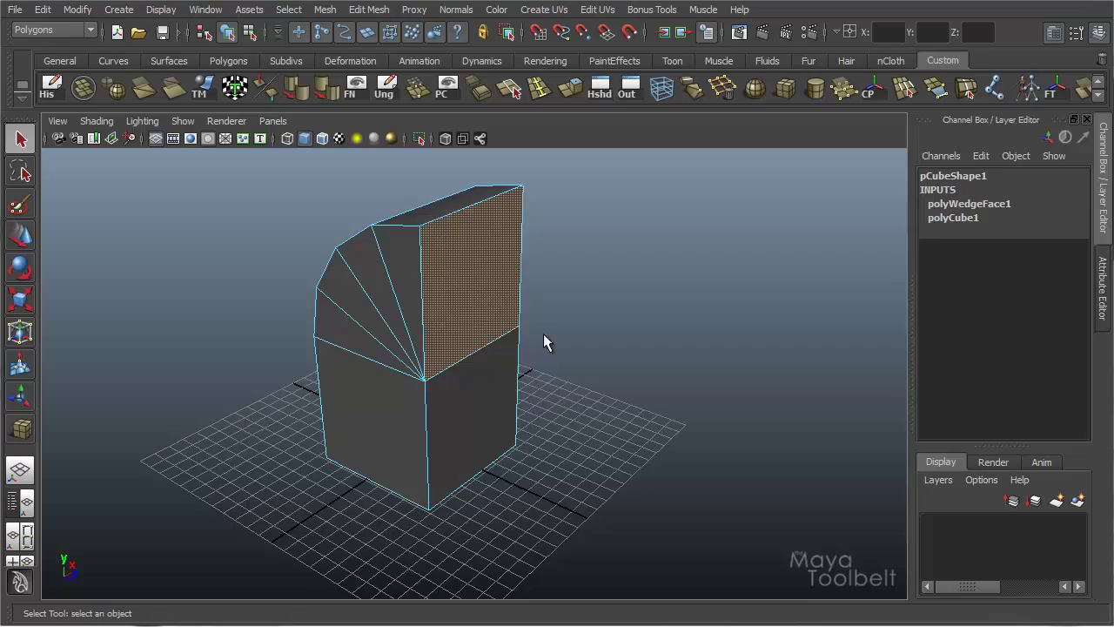
left_click_drag(496, 361, 755, 327, "alt")
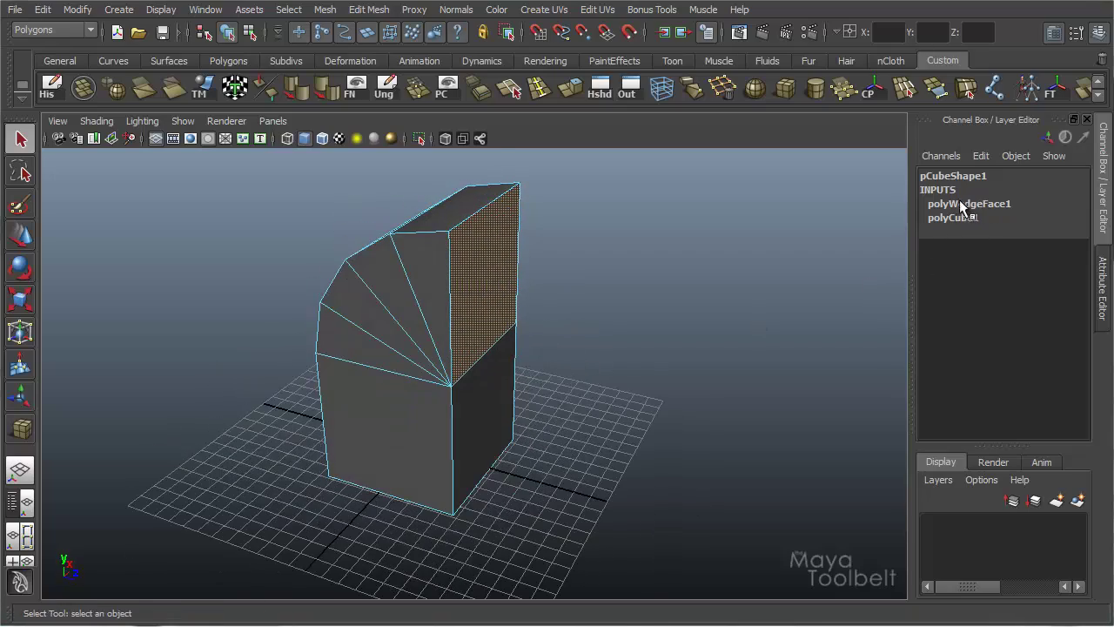
Adjust polyWedgeFace1's Wedge Angle down to about 40, then back to 91.14592
left_click_drag(666, 238, 648, 242, "alt")
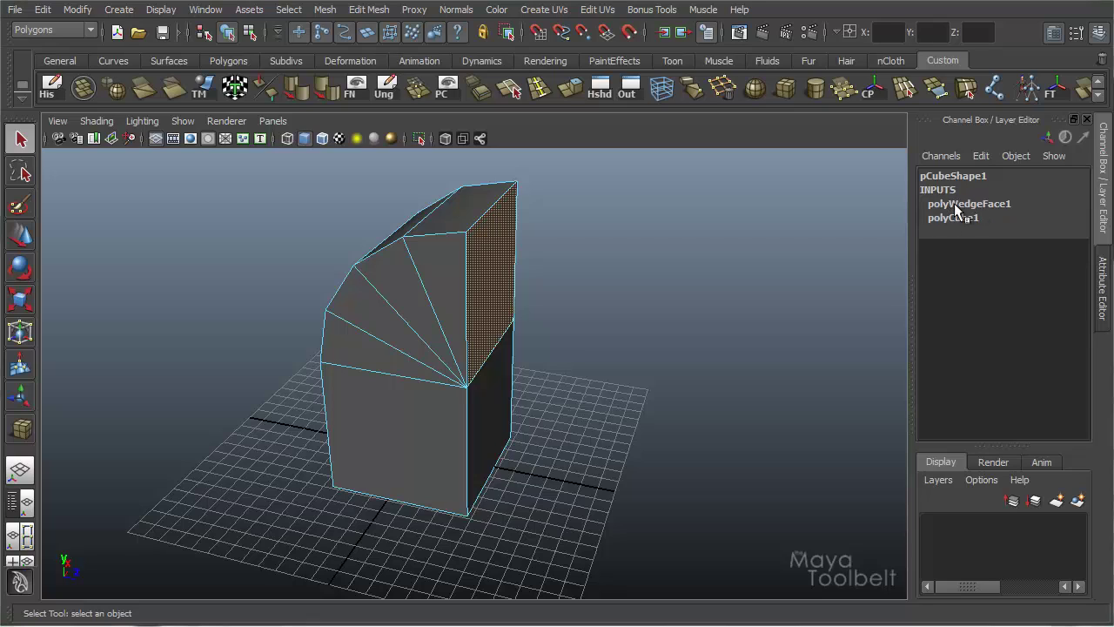
left_click(967, 201)
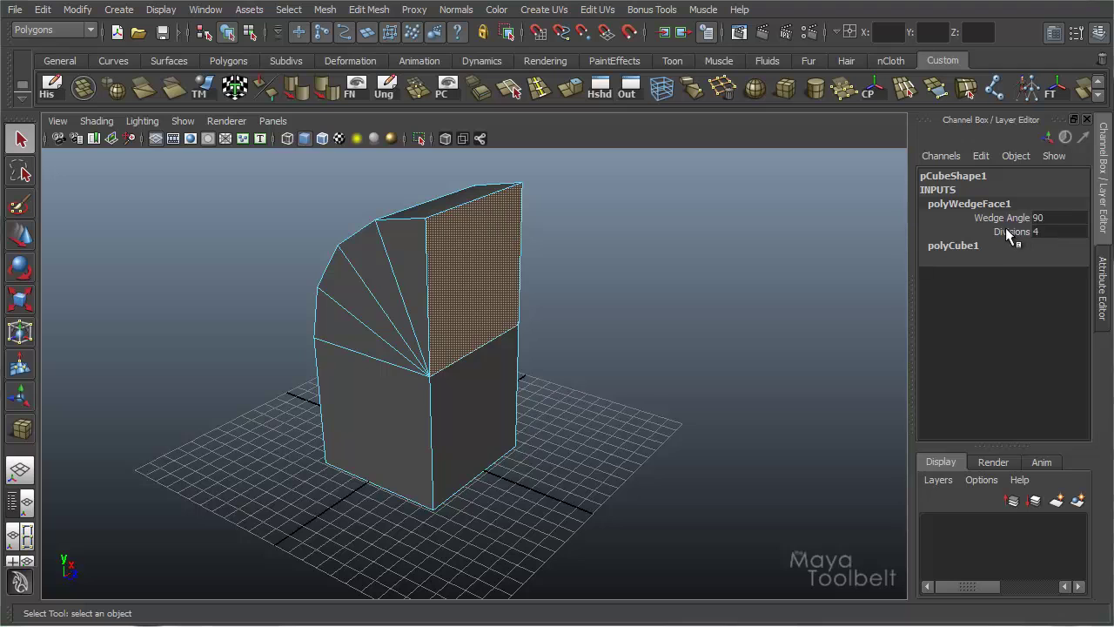
left_click(1010, 220)
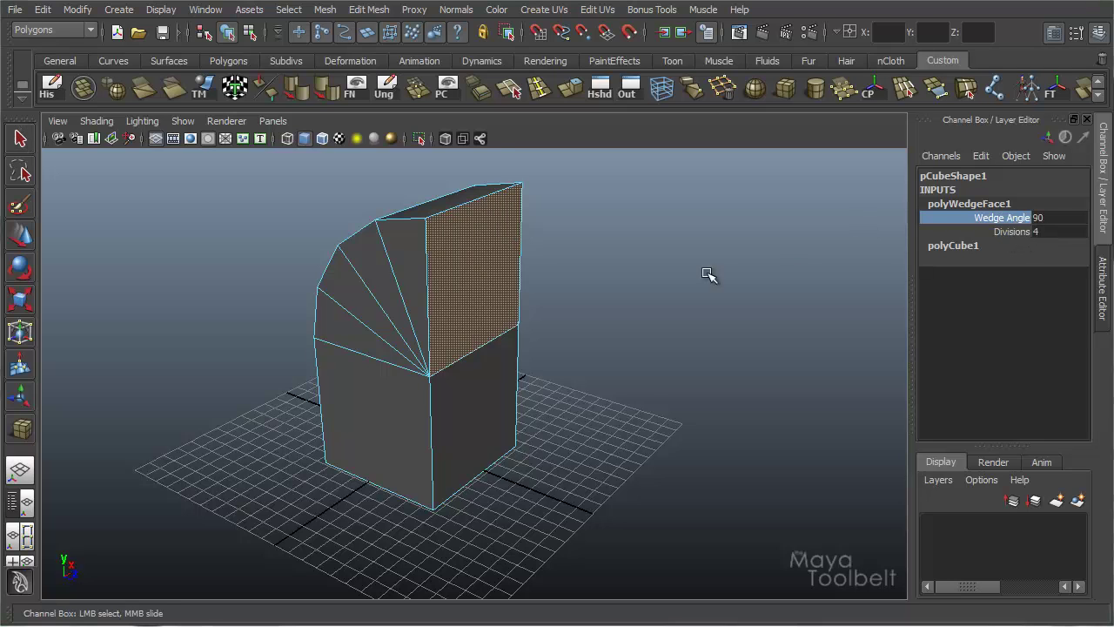
left_click_drag(707, 275, 684, 294, "alt")
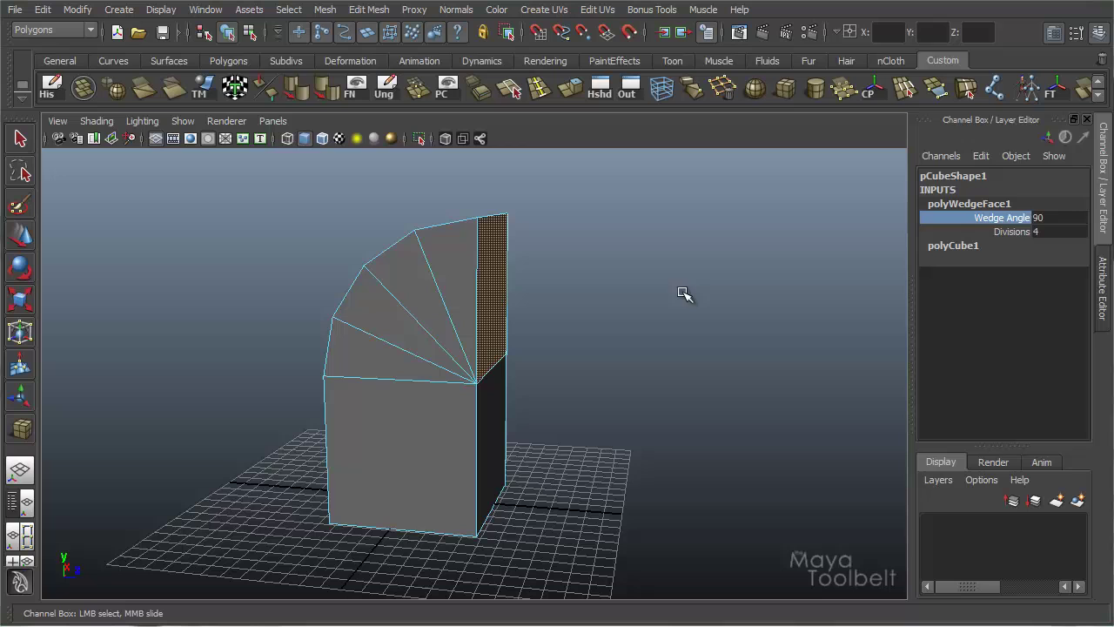
middle_click_drag(685, 282, 650, 287)
middle_click_drag(726, 308, 665, 323)
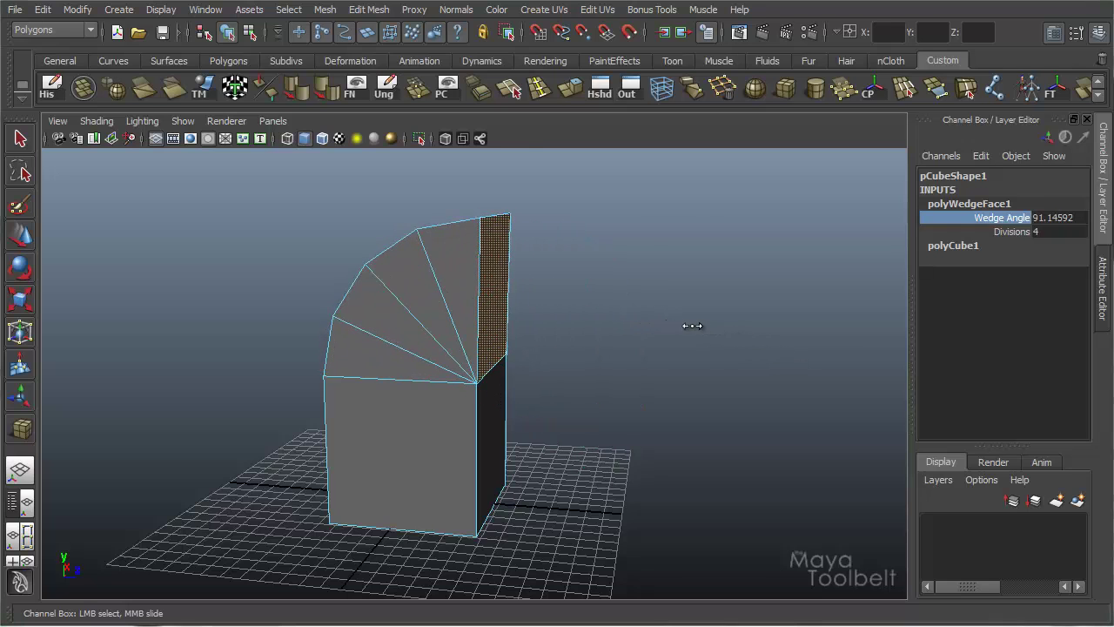
Raise polyWedgeFace1's Divisions from 4 to 15, then undo the increase
left_click(1001, 232)
left_click_drag(646, 267, 614, 253, "alt")
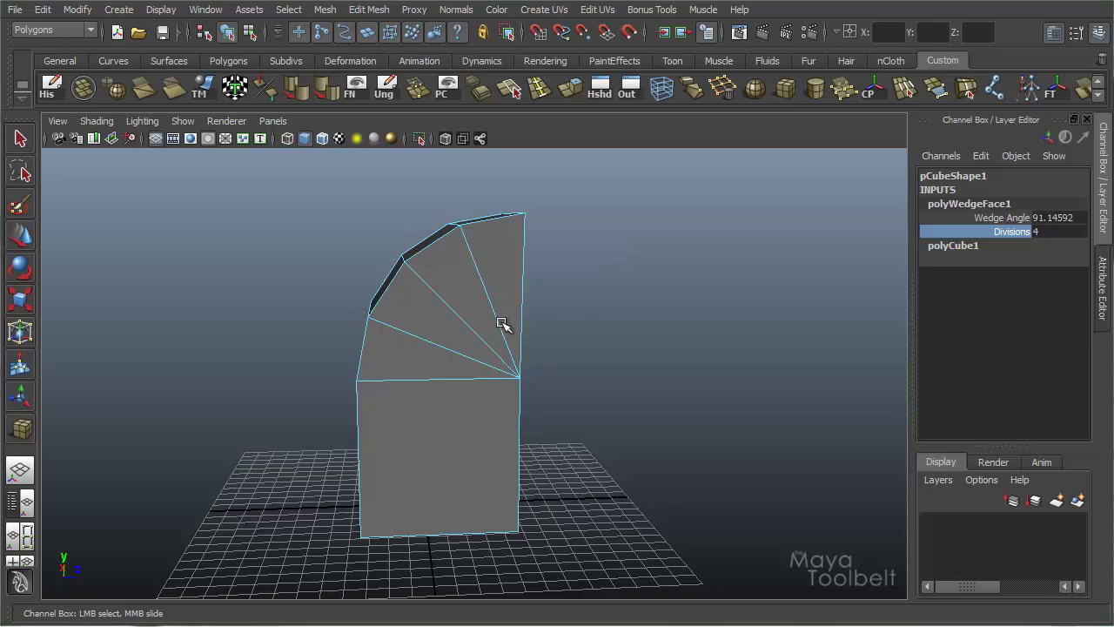
left_click_drag(502, 323, 645, 308, "alt")
middle_click_drag(722, 326, 821, 331)
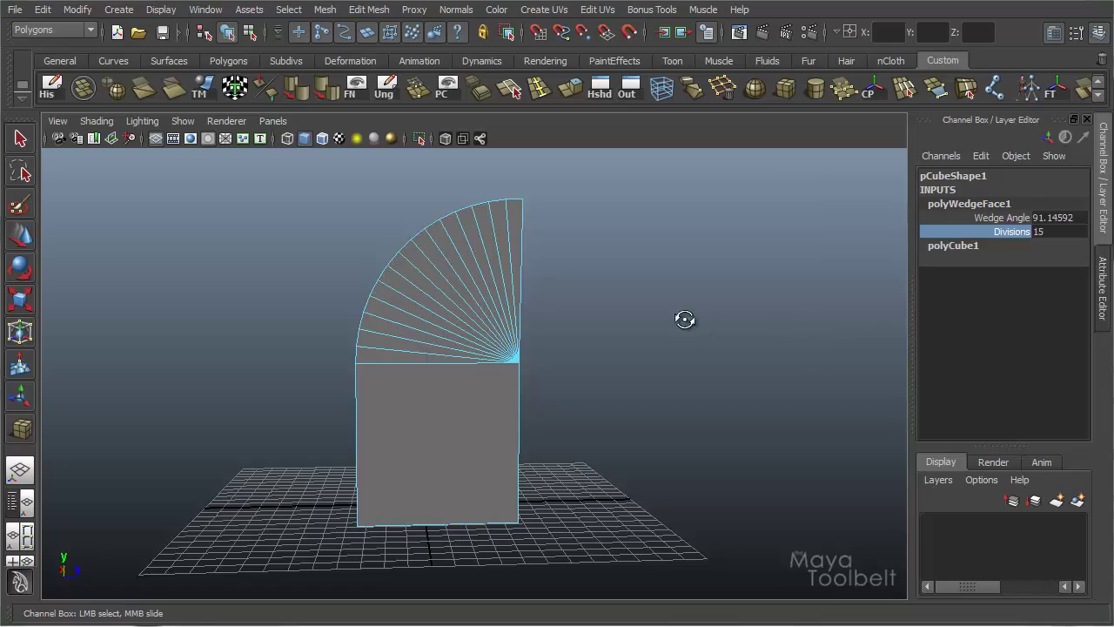
left_click_drag(684, 318, 632, 374, "alt")
key("ctrl+z")
key("ctrl+z")
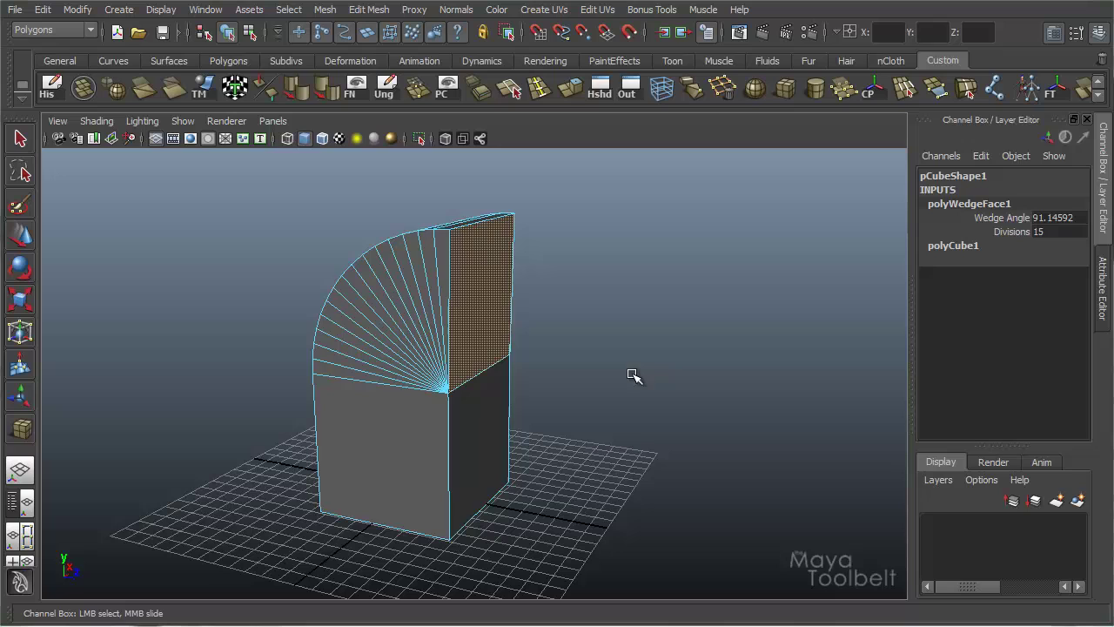
Undo the remaining wedge, switch to Object mode, and delete pCube1
key("ctrl+z")
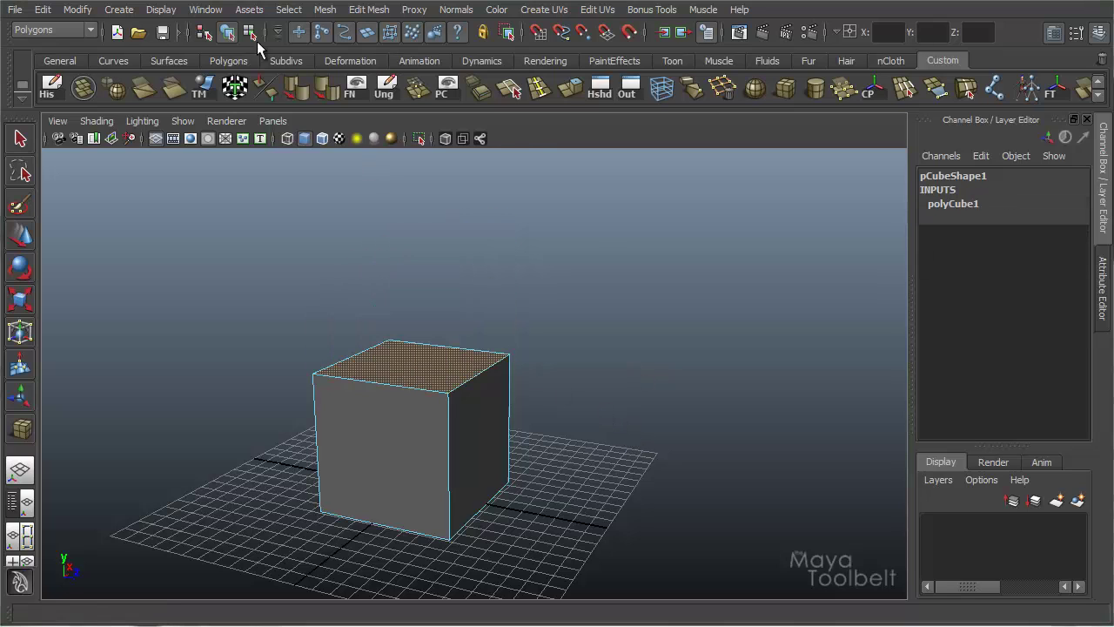
left_click(249, 32)
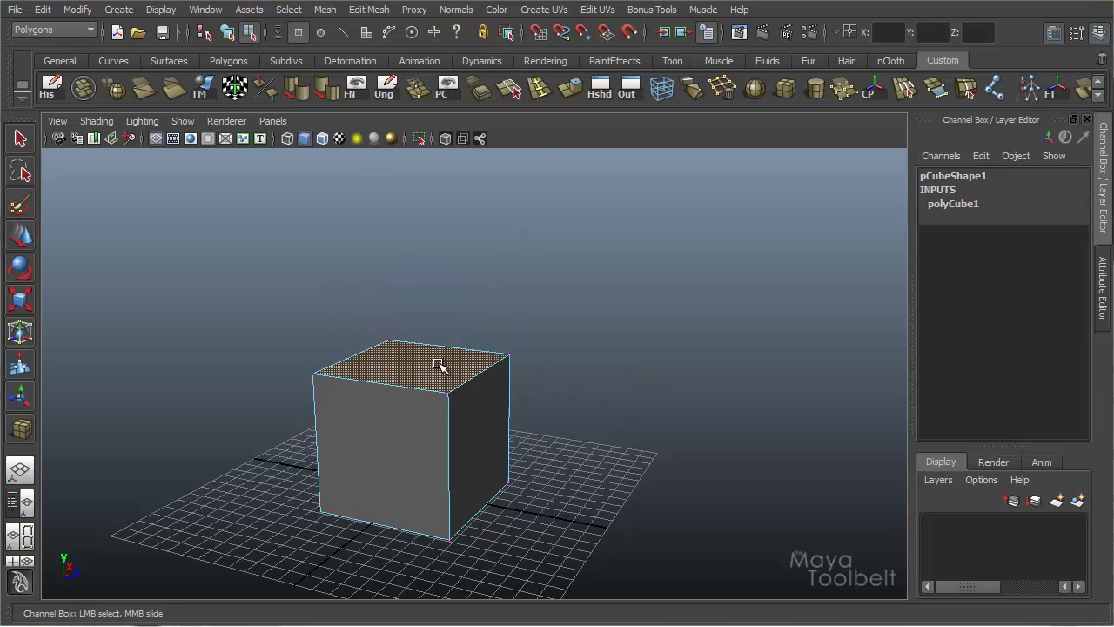
left_click(228, 33)
left_click_drag(470, 356, 513, 341, "alt")
right_click_drag(475, 373, 514, 349, "alt")
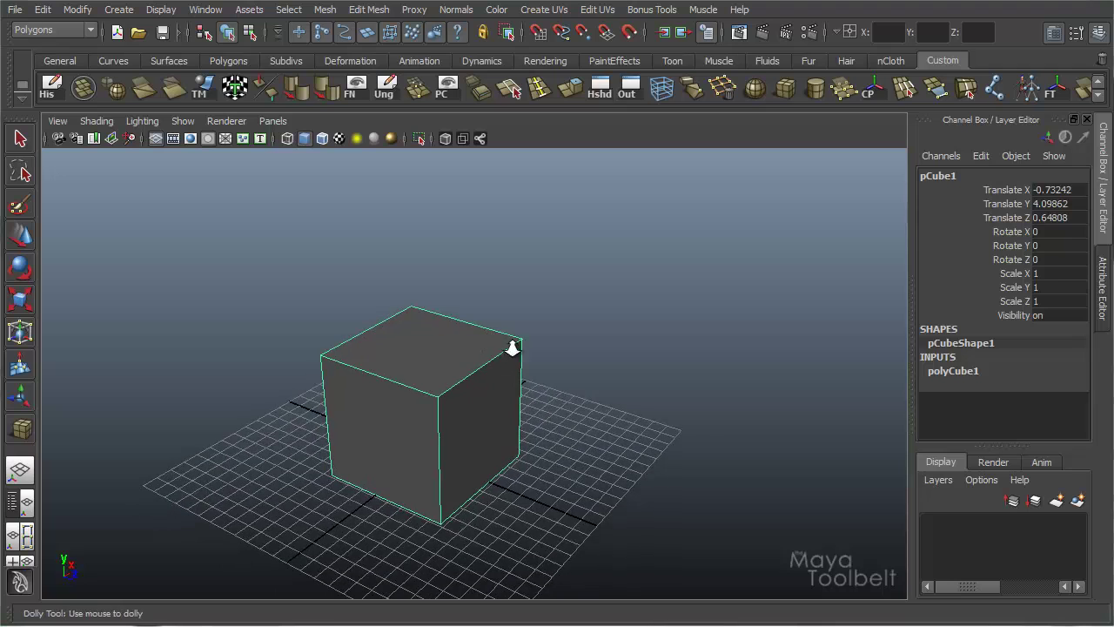
left_click_drag(515, 348, 552, 391, "alt")
right_click_drag(551, 390, 569, 360, "alt")
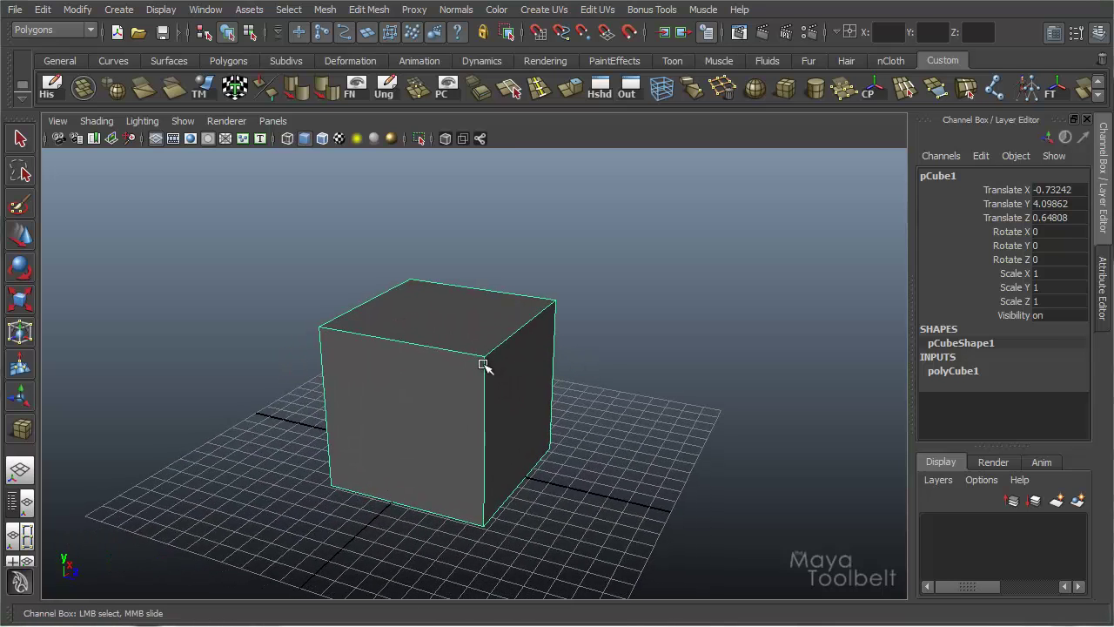
key("Delete")
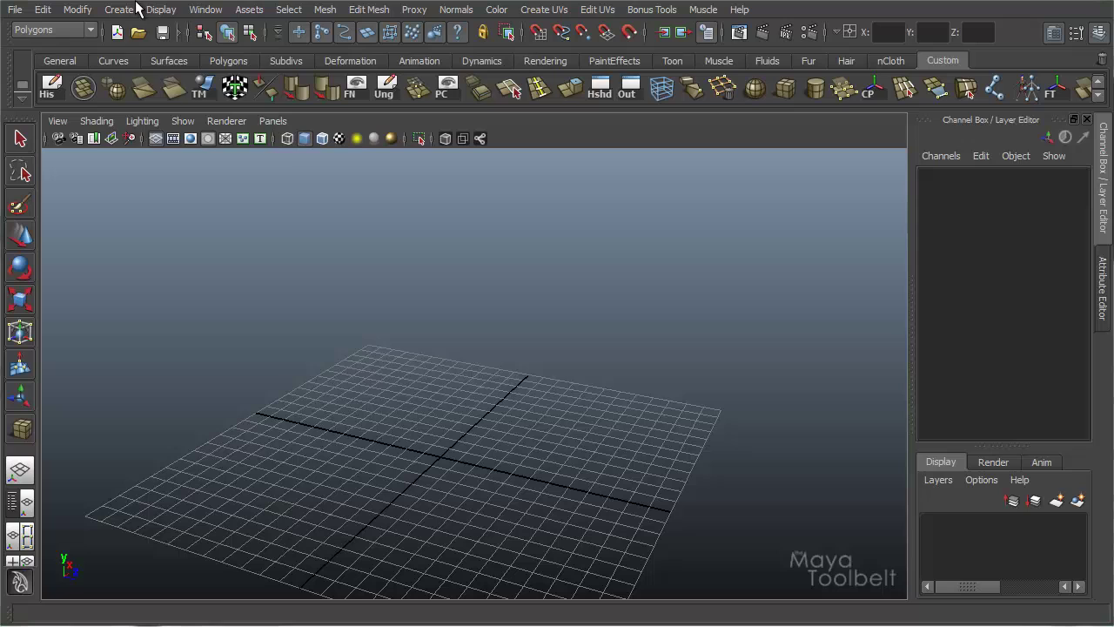
Create a tall polygon cylinder on the grid by dragging out its base and height
left_click(133, 8)
mouse_move(174, 49)
left_click(322, 95)
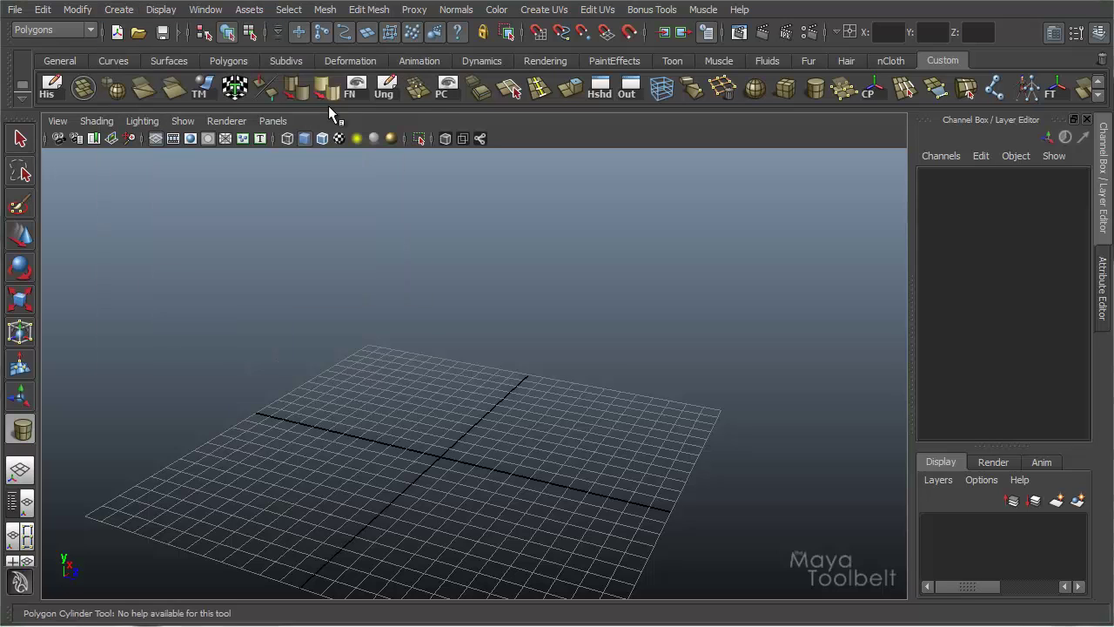
left_click_drag(444, 474, 460, 485)
left_click_drag(460, 485, 445, 213)
left_click_drag(444, 312, 491, 373, "alt")
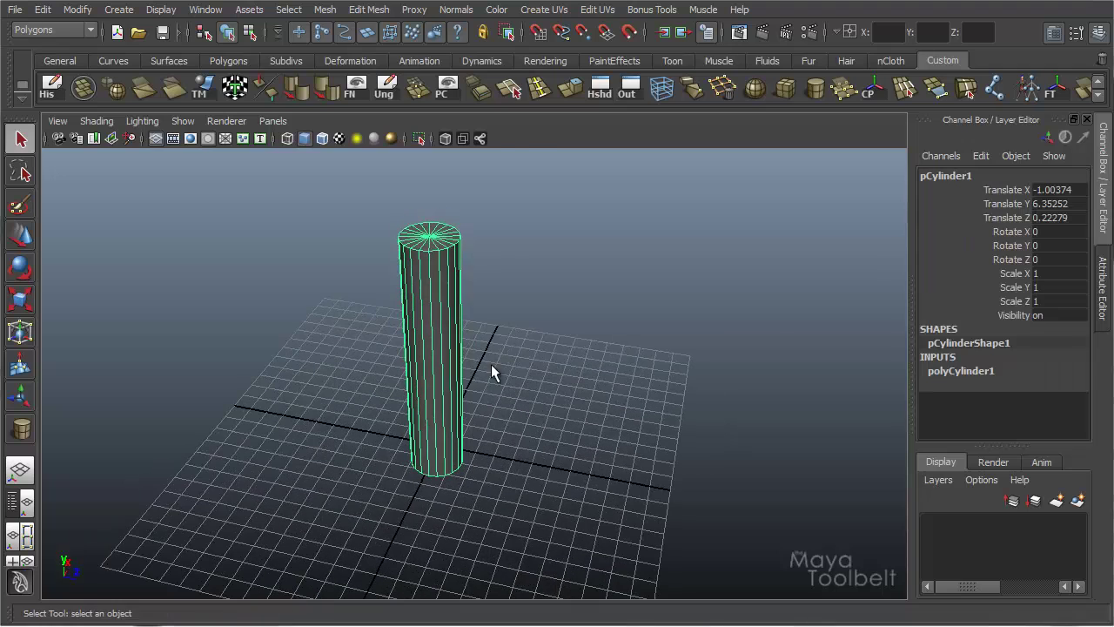
Set polyCylinder1's Subdivisions Caps from 1 to 0 and zoom in on the top
left_click(974, 371)
left_click_drag(958, 378, 992, 334)
left_click_drag(510, 244, 438, 250, "alt")
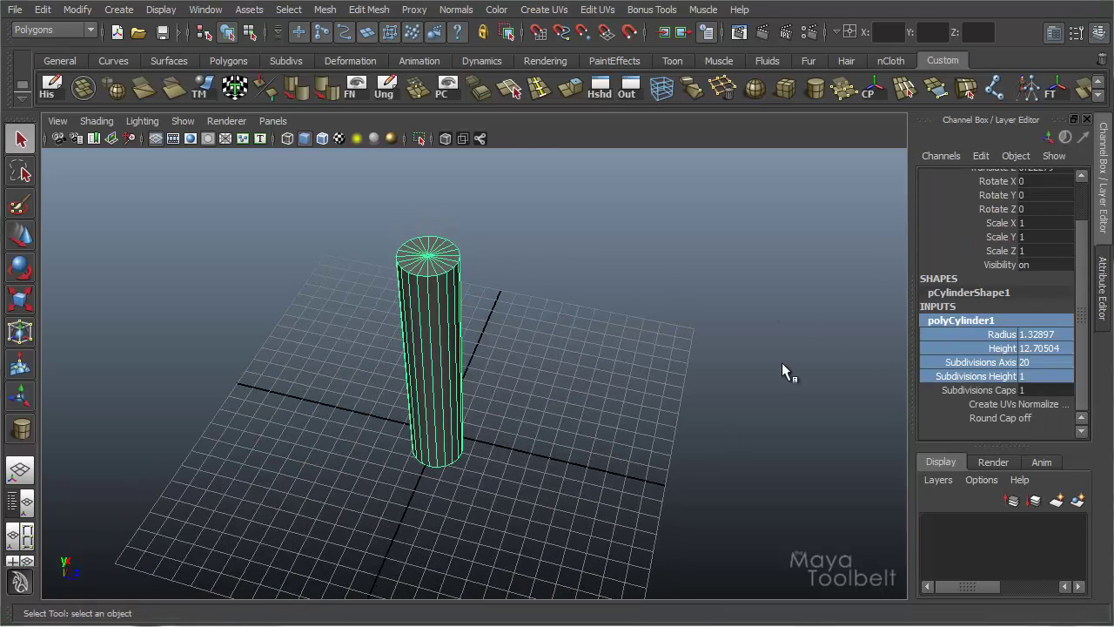
left_click(979, 391)
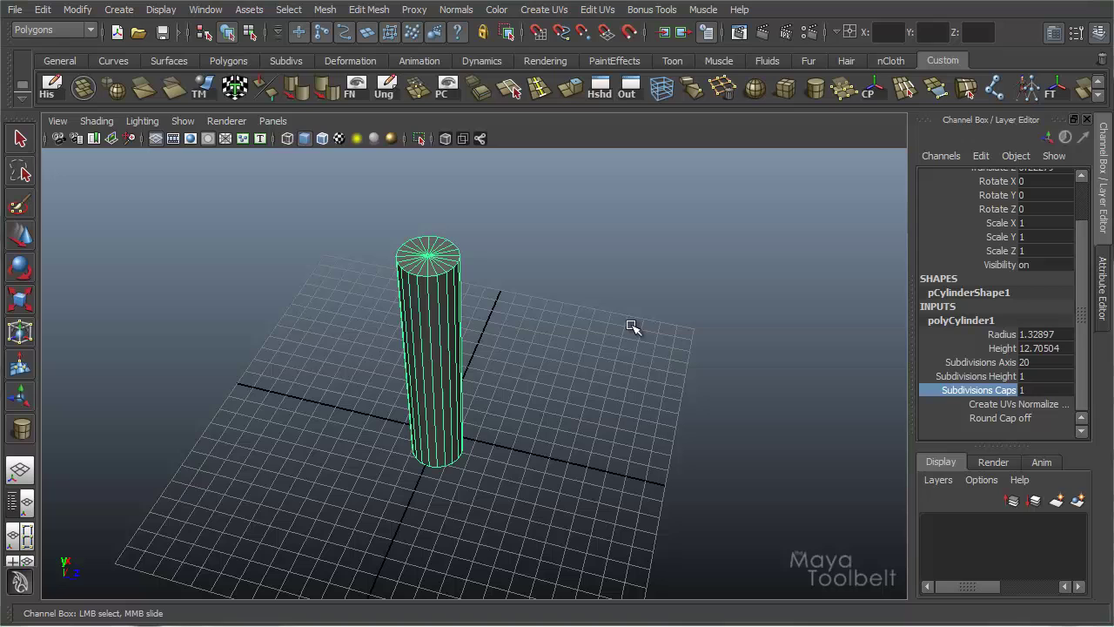
middle_click_drag(633, 326, 590, 319)
middle_click_drag(379, 273, 392, 294, "alt")
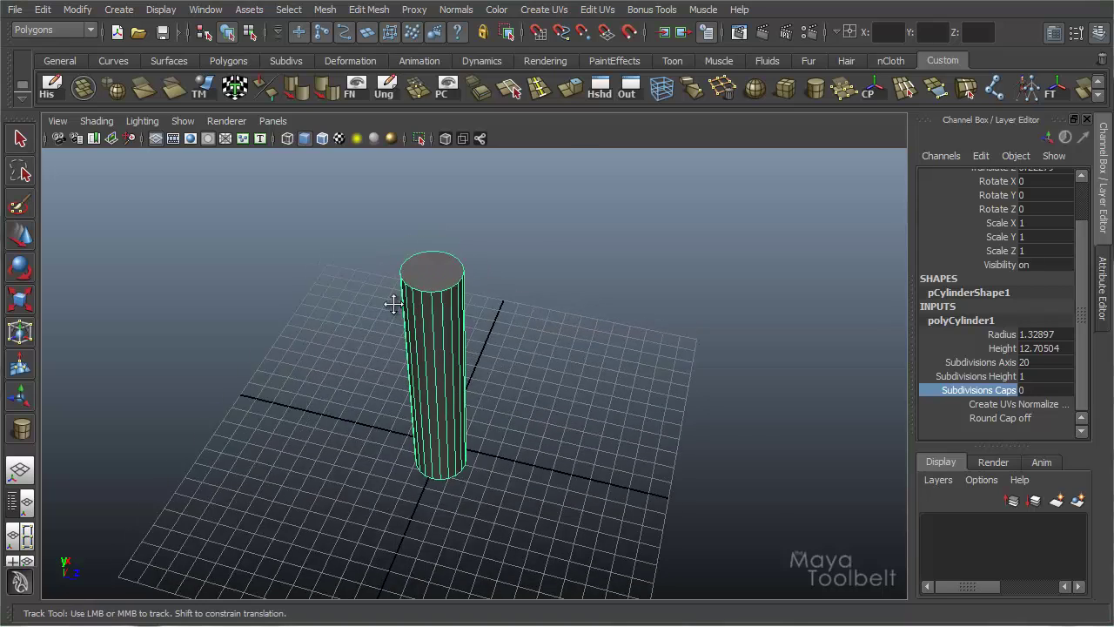
right_click_drag(392, 293, 531, 375, "alt")
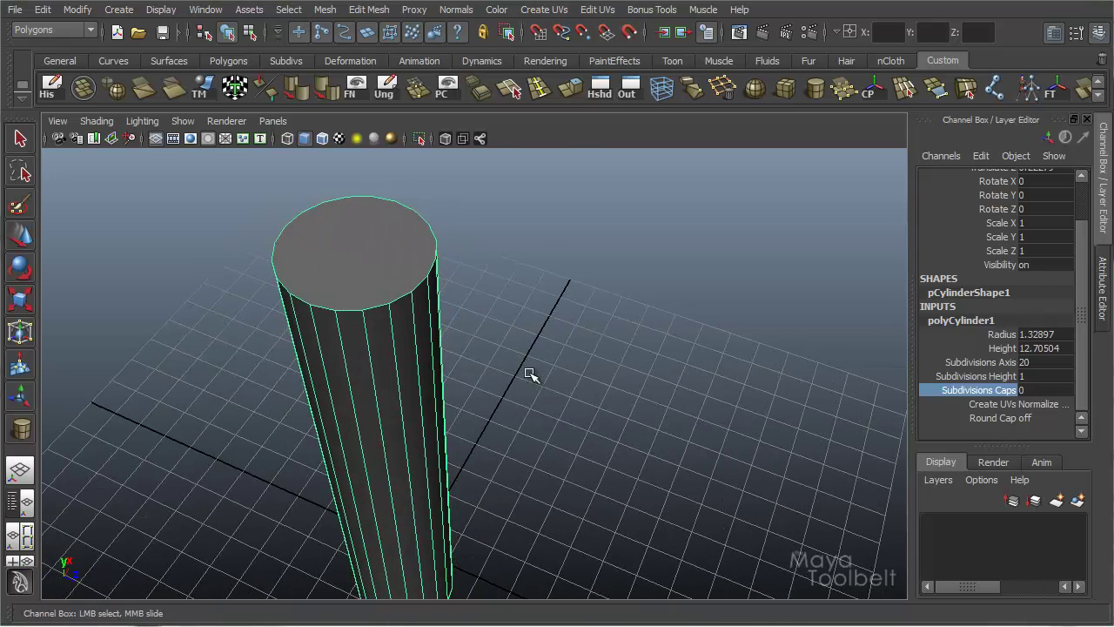
Select the cylinder's top cap face in Face mode using F11
key("F11")
left_click(370, 272)
left_click_drag(420, 302, 365, 244, "alt")
right_click(363, 236)
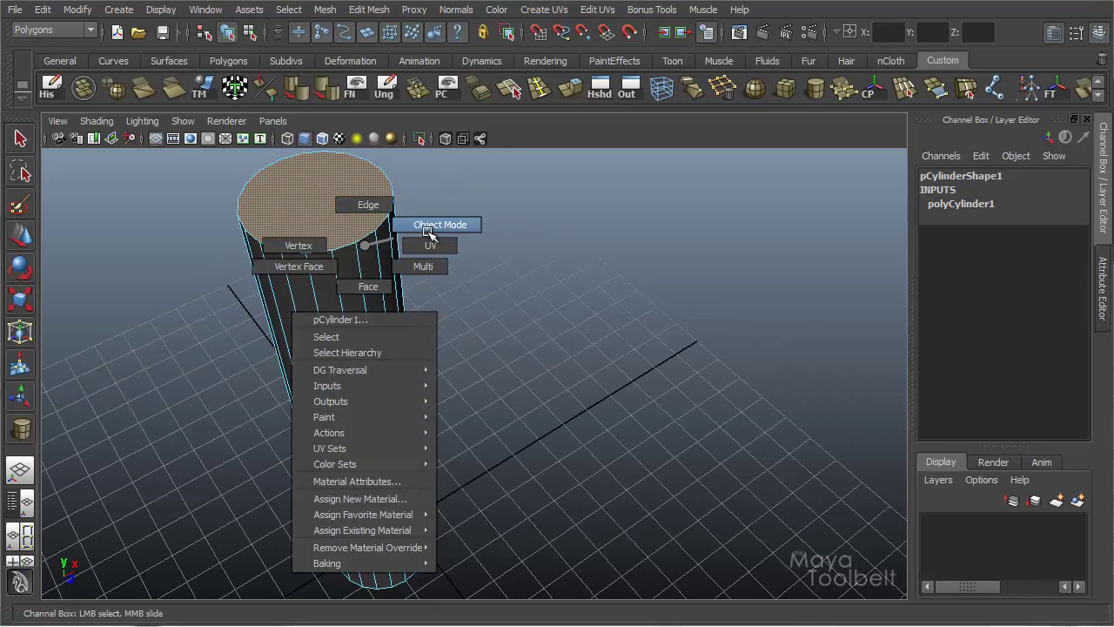
left_click(442, 224)
left_click(362, 277)
right_click(362, 236)
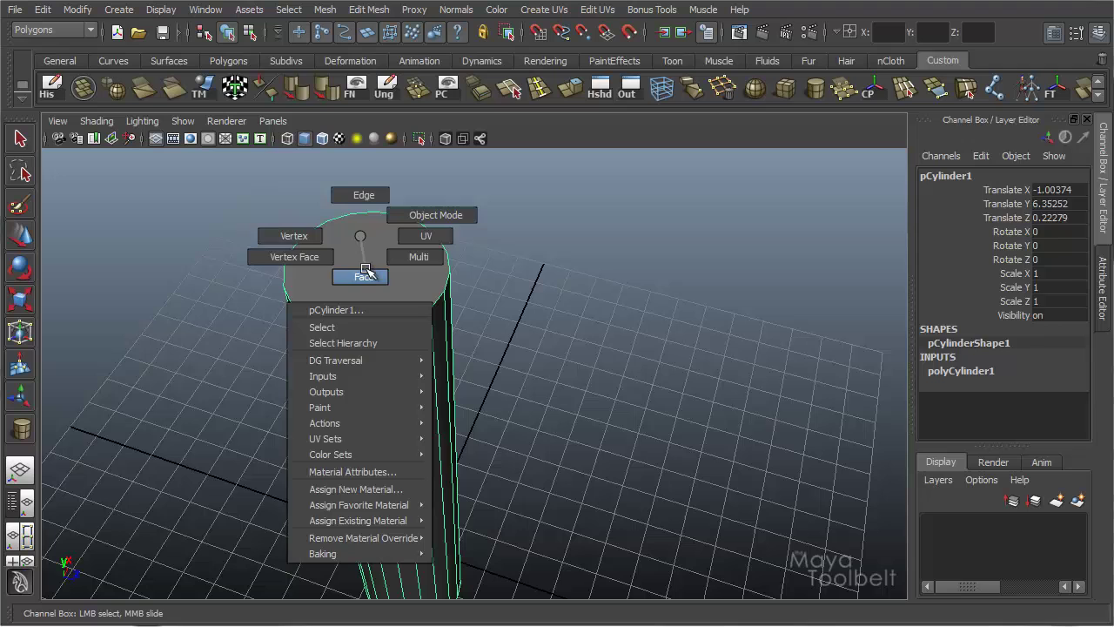
left_click(363, 276)
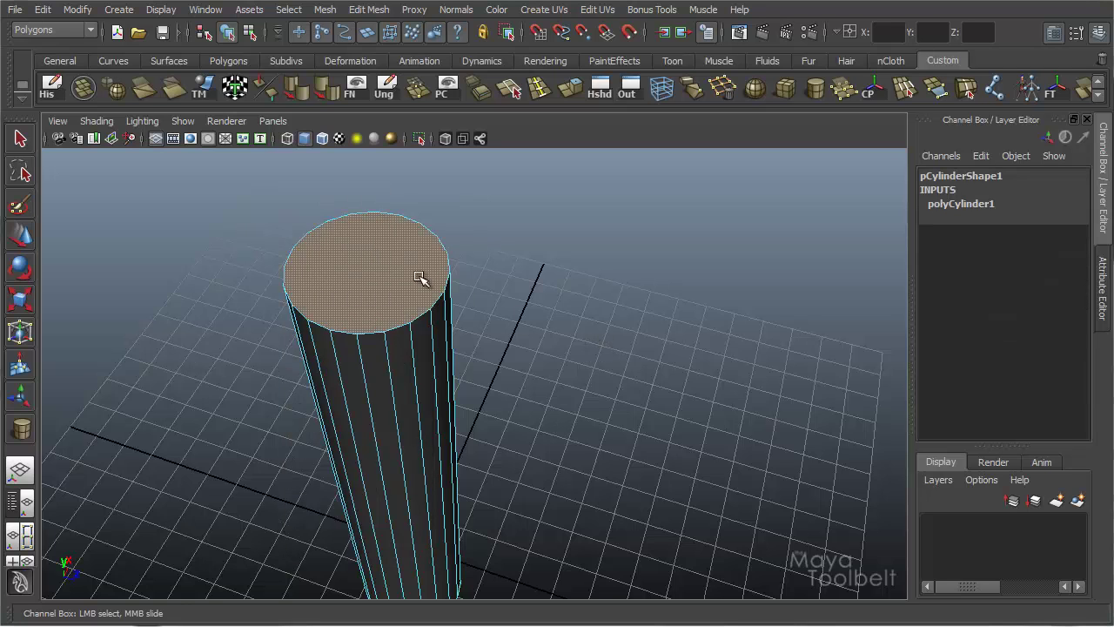
left_click_drag(418, 277, 418, 294, "alt")
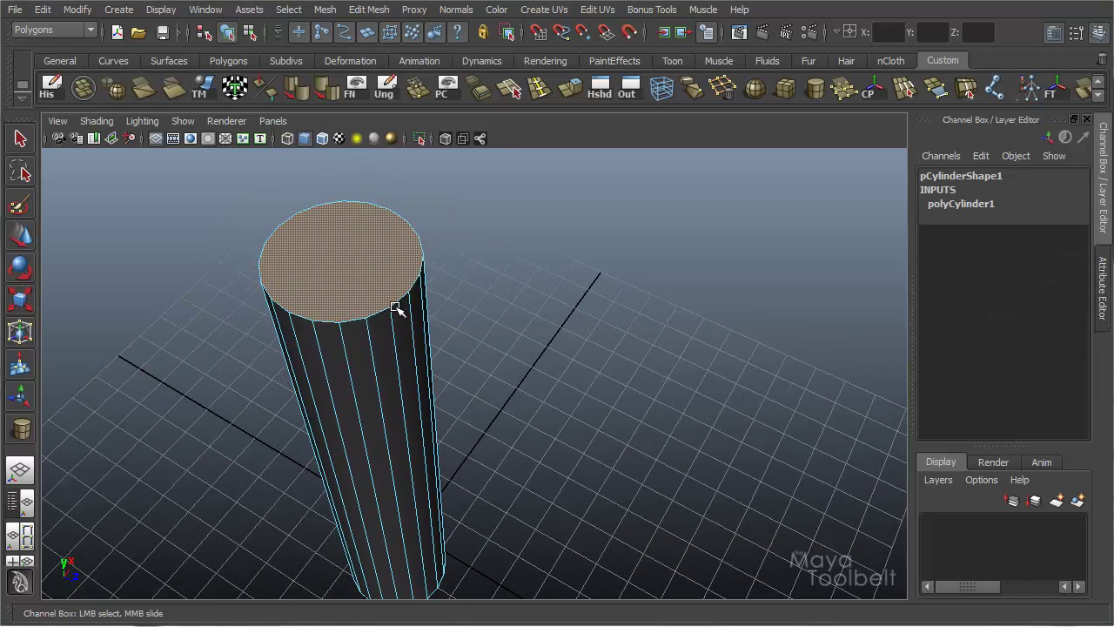
Keep the top face selected and switch to multi-component and edge picking
right_click(396, 309)
left_click(396, 267)
left_click_drag(433, 318, 412, 344, "alt")
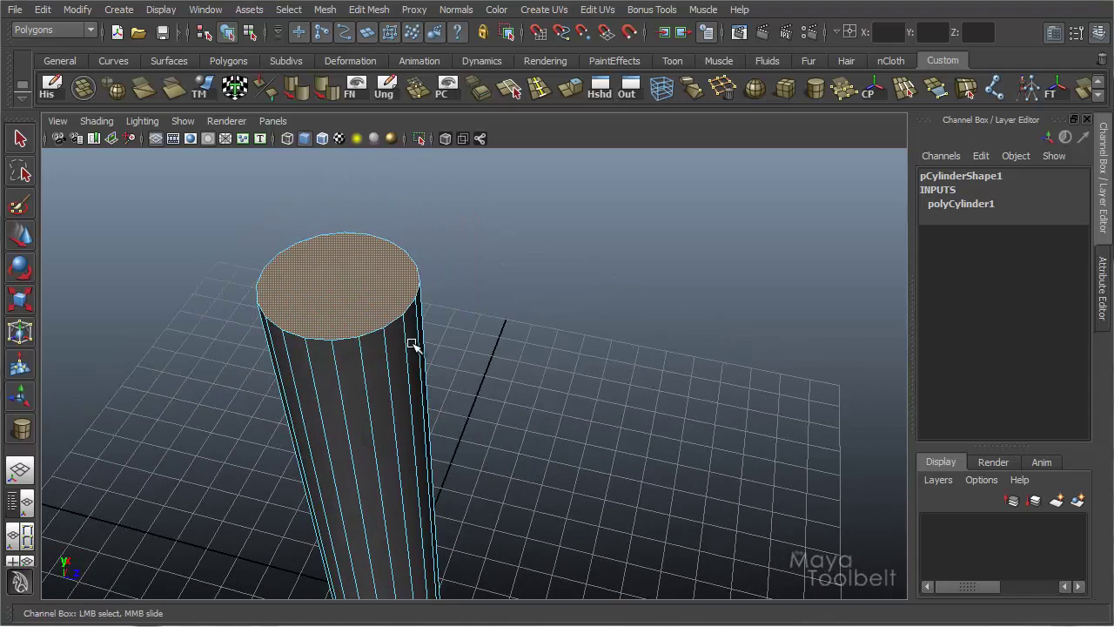
left_click(249, 33)
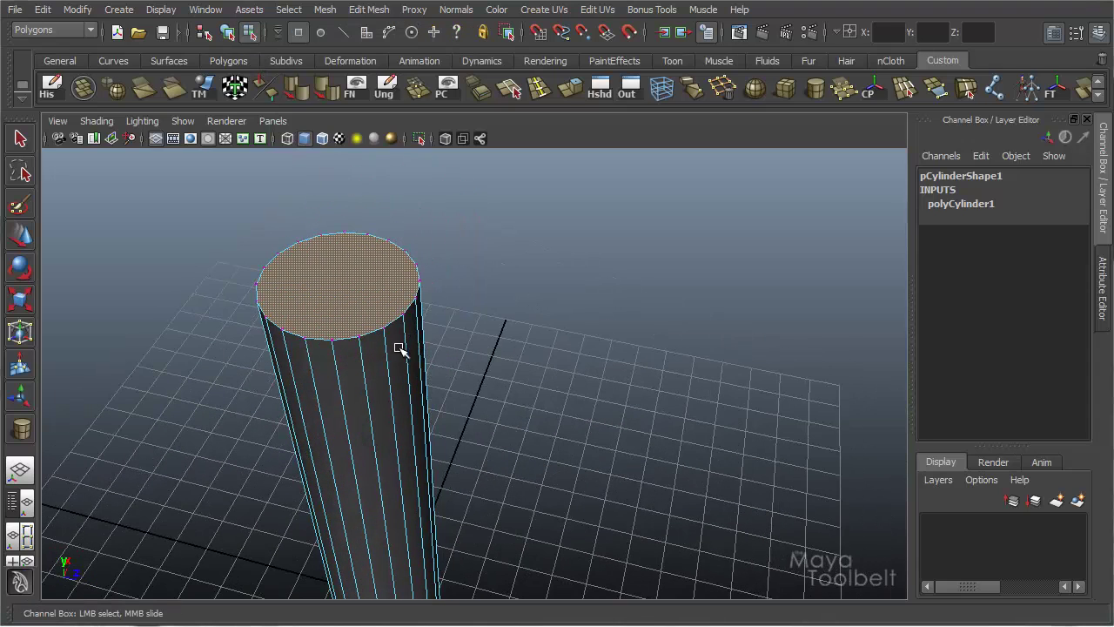
right_click_drag(402, 333, 407, 305)
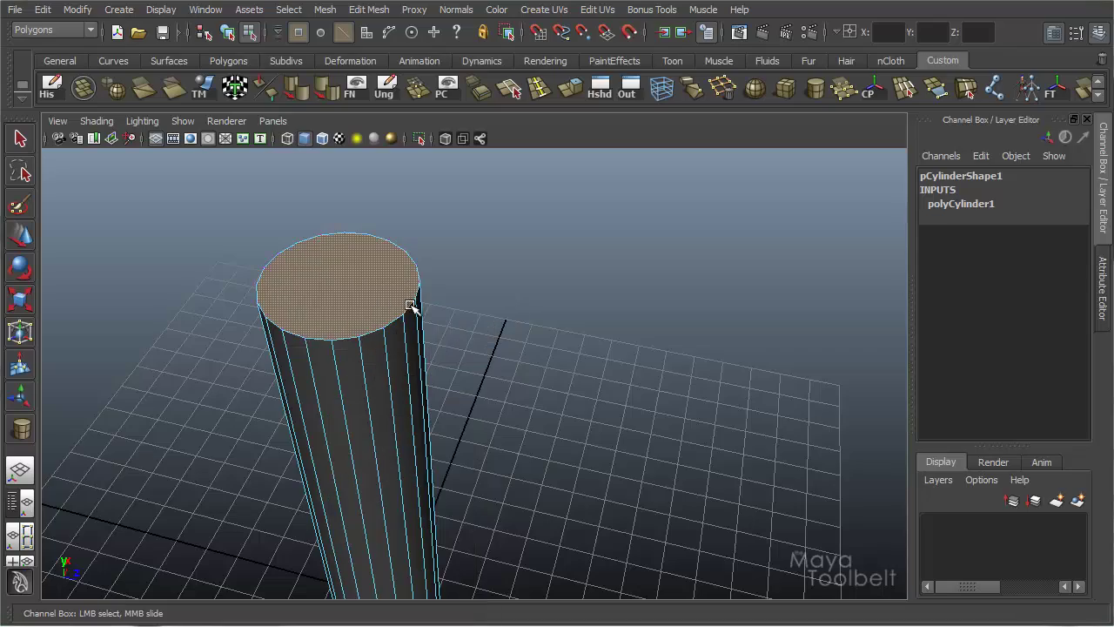
left_click_drag(477, 379, 585, 346, "alt")
Apply Wedge Face to the cylinder's top face, bending it at the default 90 degrees
left_click(376, 9)
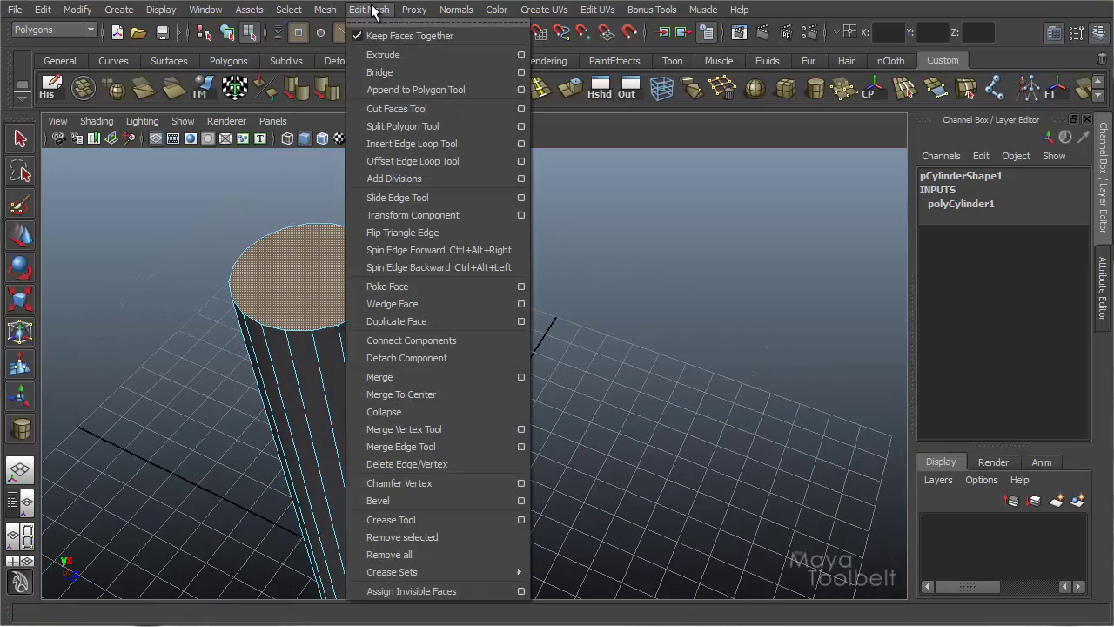
left_click(408, 303)
left_click_drag(407, 304, 374, 283, "alt")
Lower polyWedgeFace1's Wedge Angle from 90 to about 57 (56.77), keeping 4 divisions
left_click(973, 205)
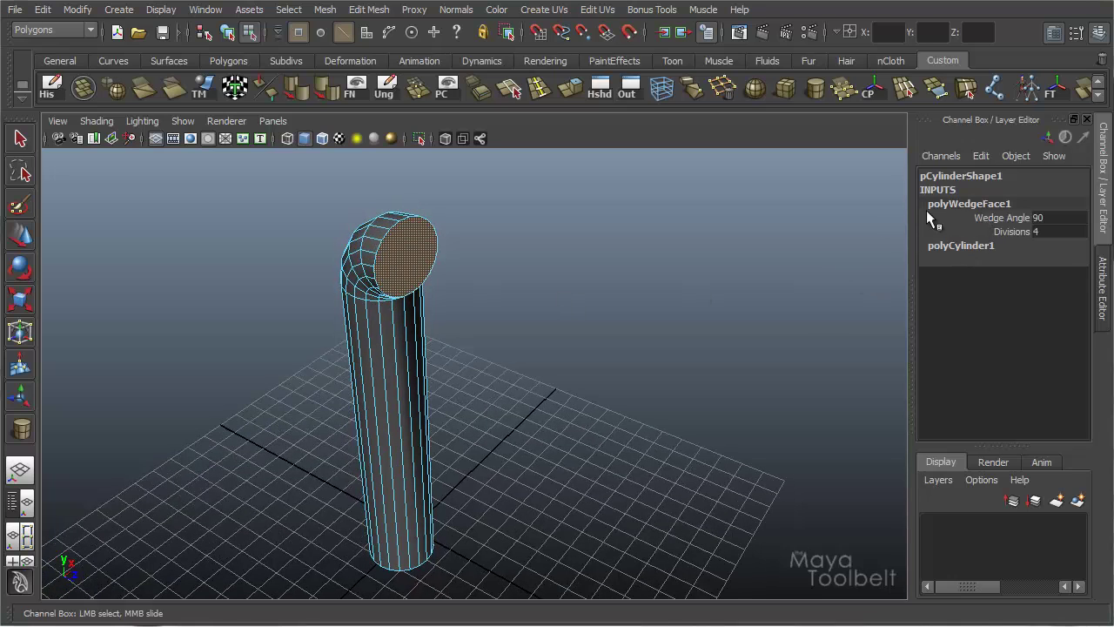
left_click(1001, 218)
middle_click_drag(661, 263, 616, 274)
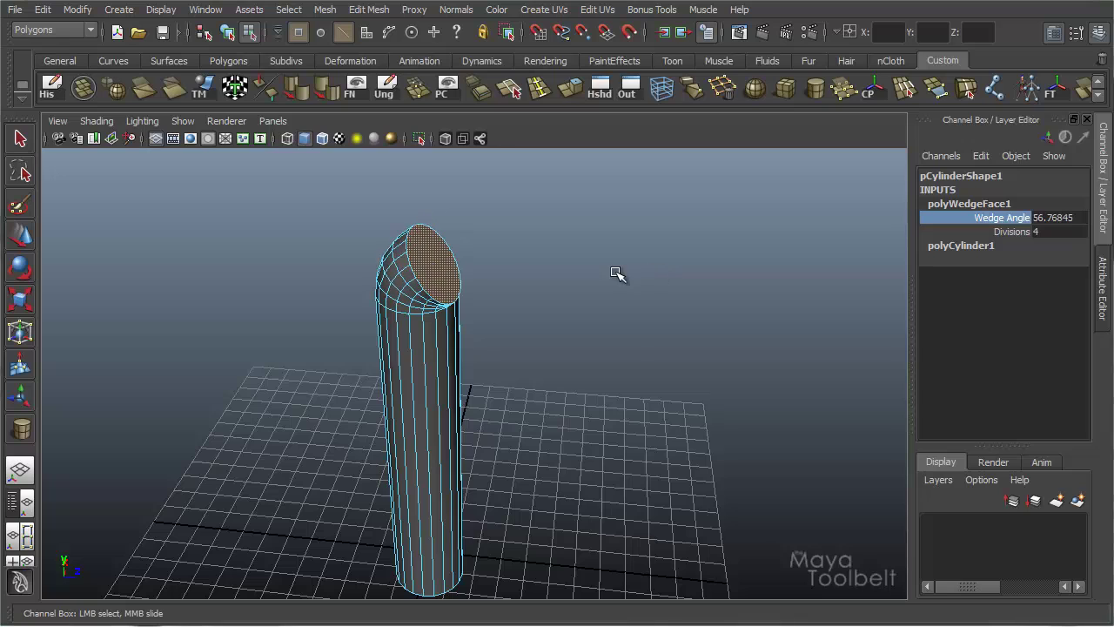
Extrude the wedged top face and pull it out to Local Translate Z 8.67
left_click(441, 250)
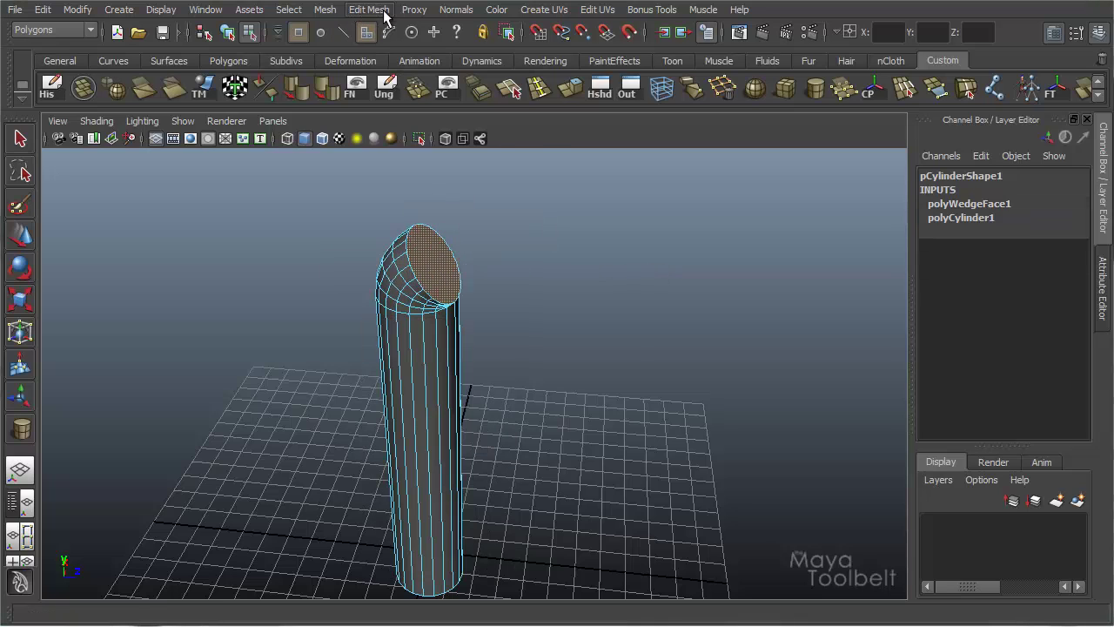
left_click(369, 10)
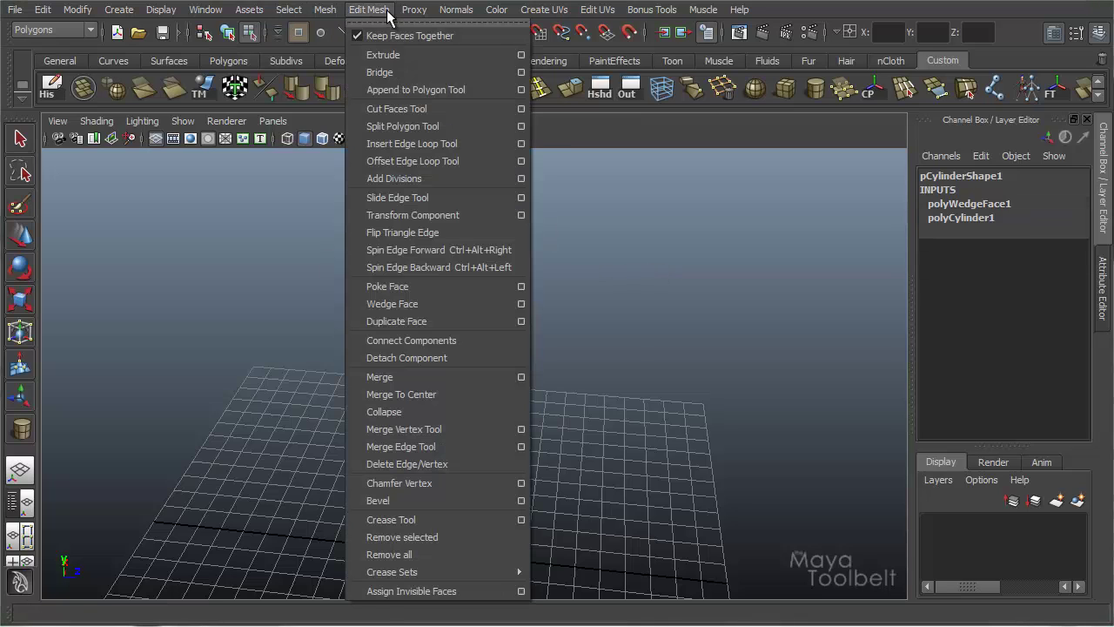
left_click(405, 59)
left_click_drag(479, 243, 513, 272)
Tumble and pan around the long bent pipe to inspect the extrusion
left_click_drag(587, 328, 561, 302, "alt")
key("w")
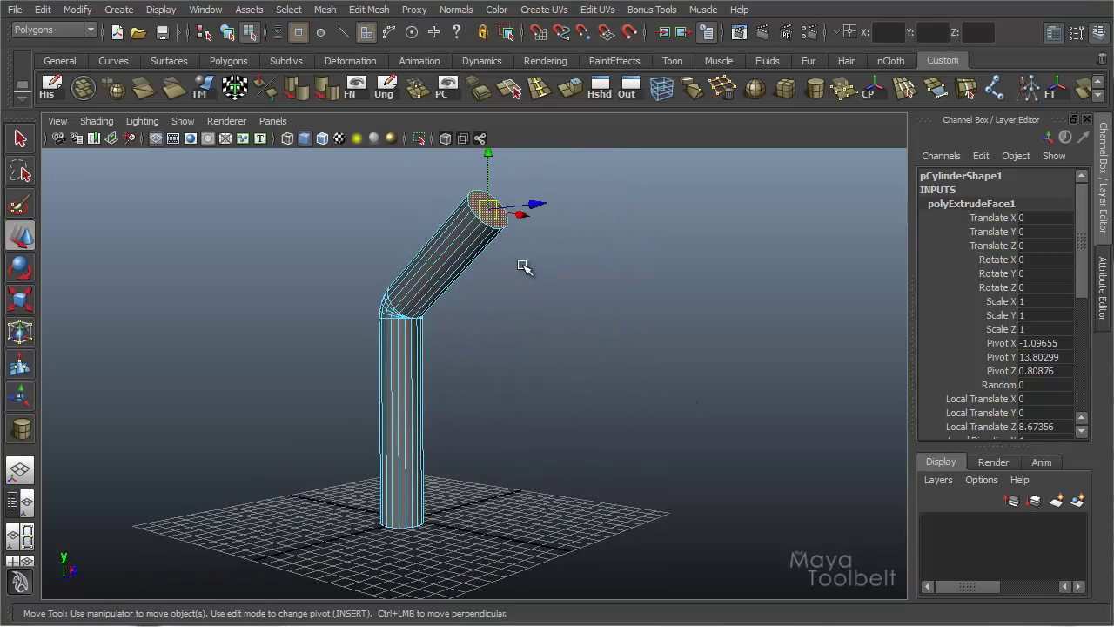
middle_click_drag(522, 266, 583, 384, "alt")
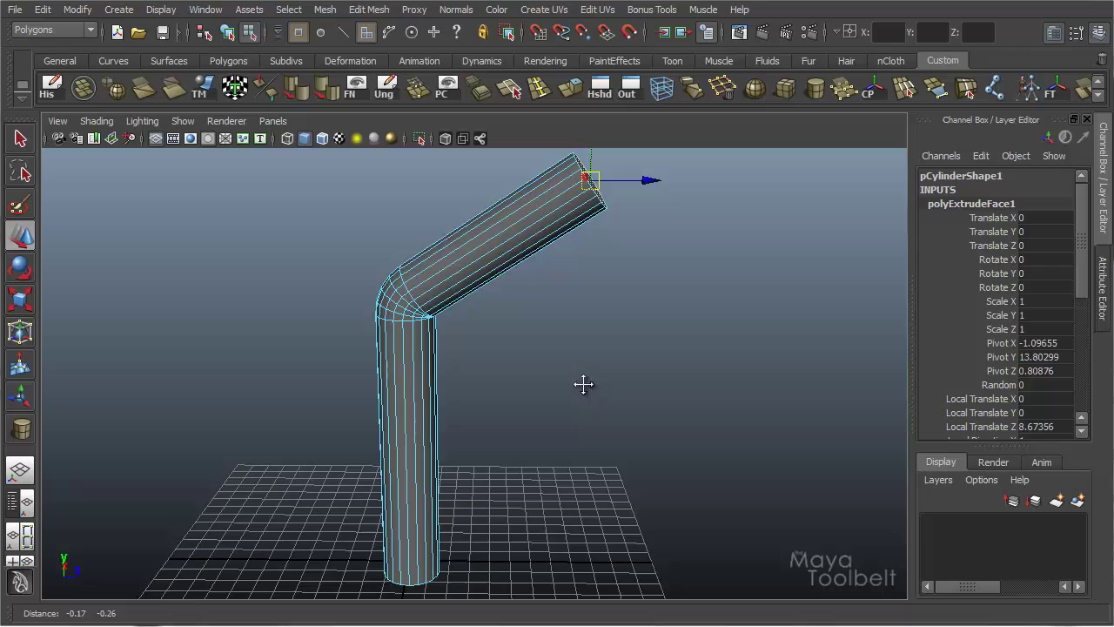
left_click_drag(629, 388, 593, 412, "alt")
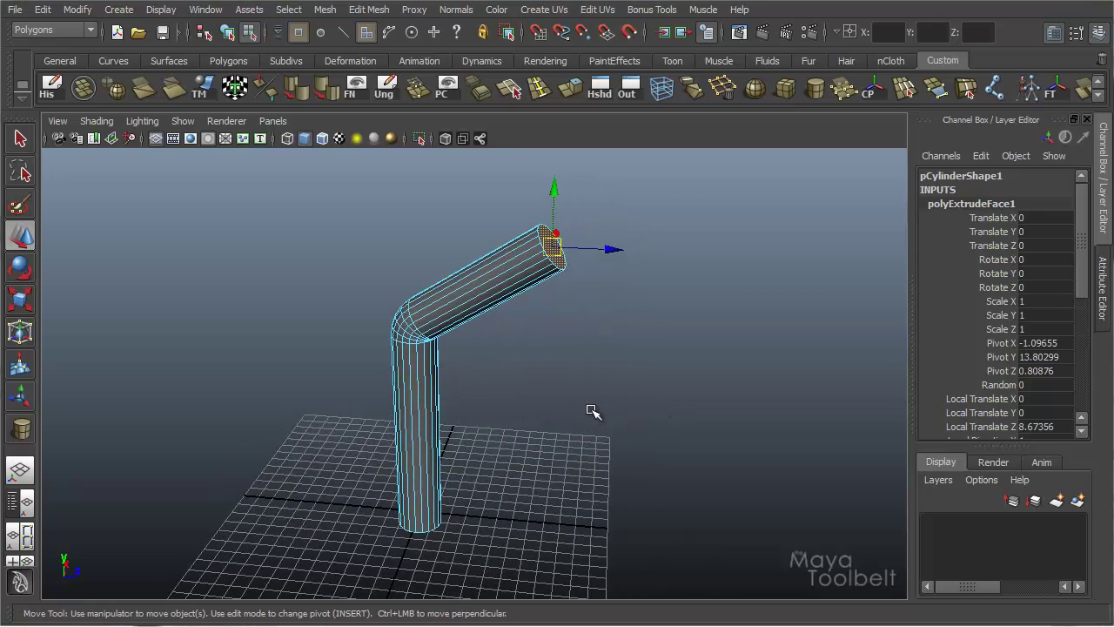